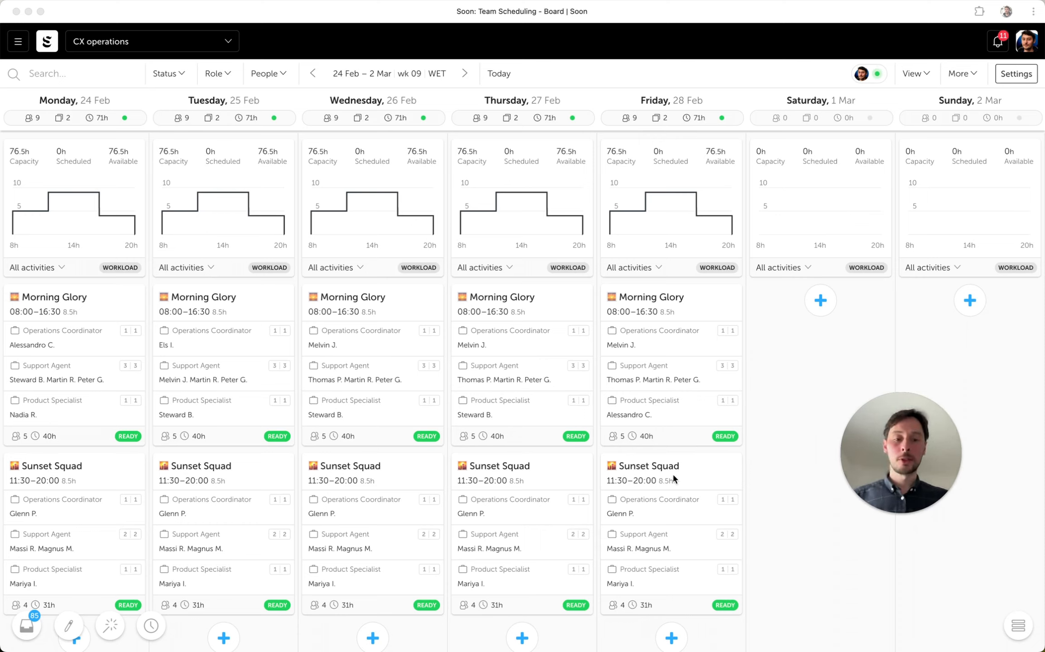
left_click(755, 496)
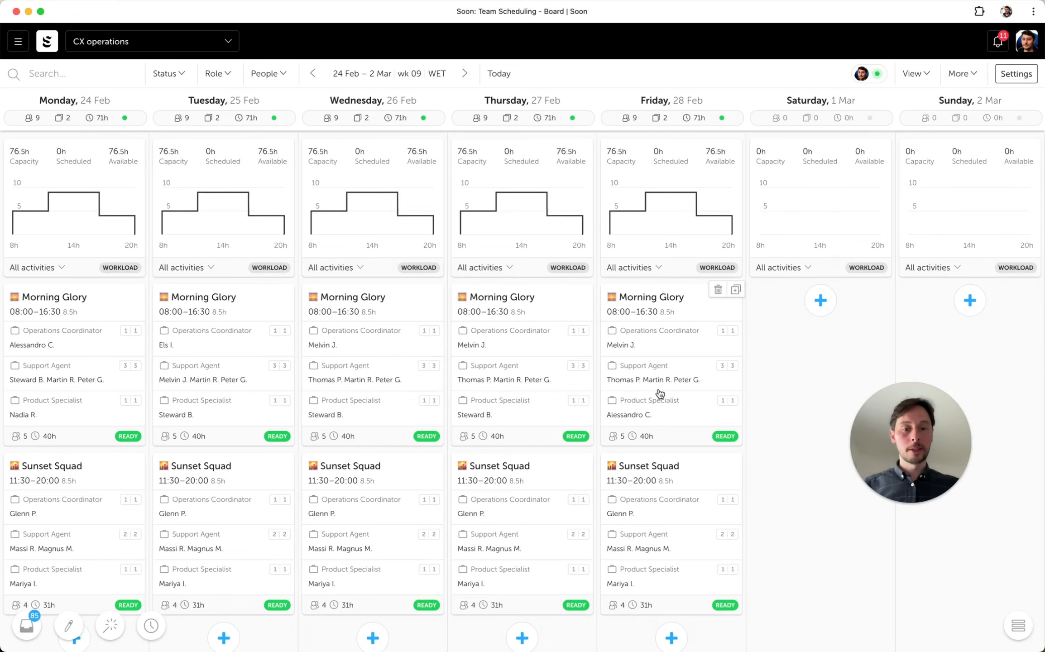
- Show the actual times of the scheduled people on the board's events
left_click(960, 83)
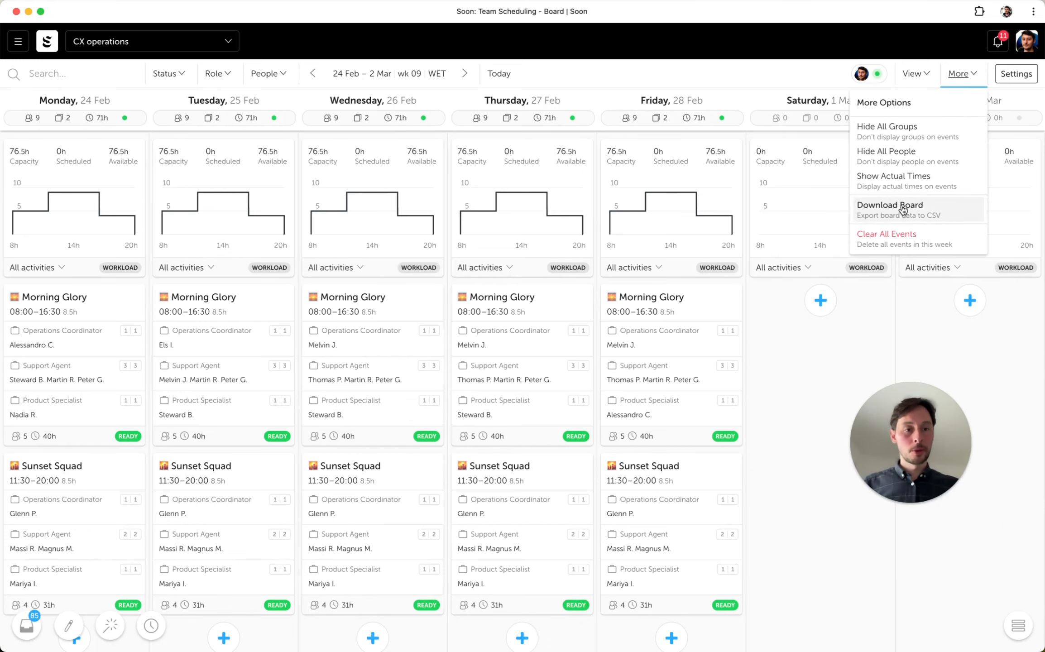
left_click(917, 183)
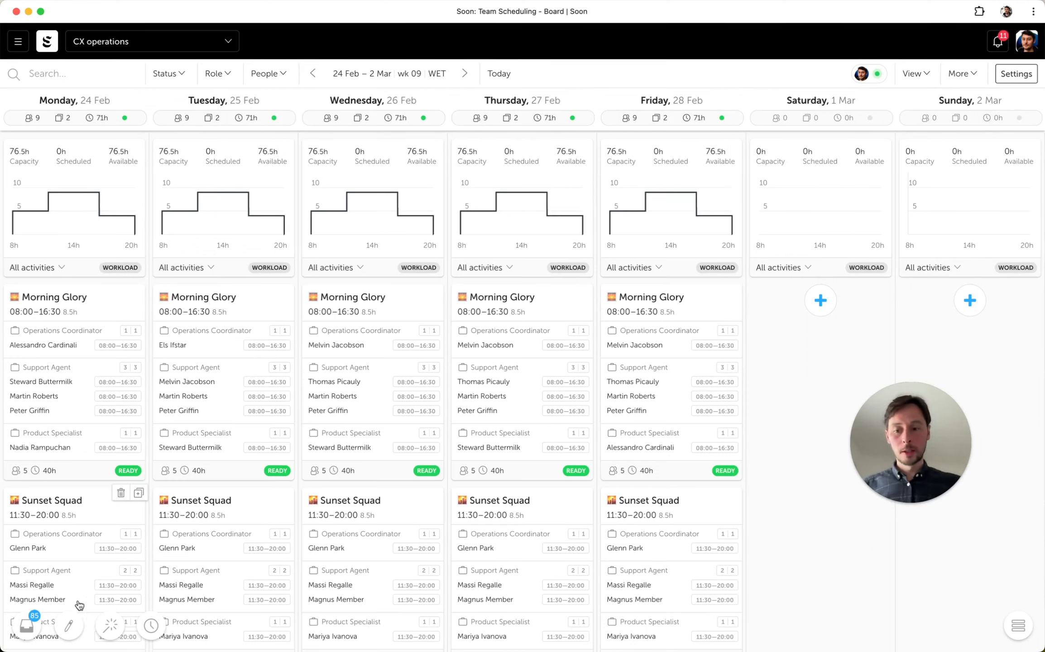
- Edit Friday 28 Feb's Morning Glory shift so the first Support Agent ends at 16:00, and save the updates
left_click(71, 625)
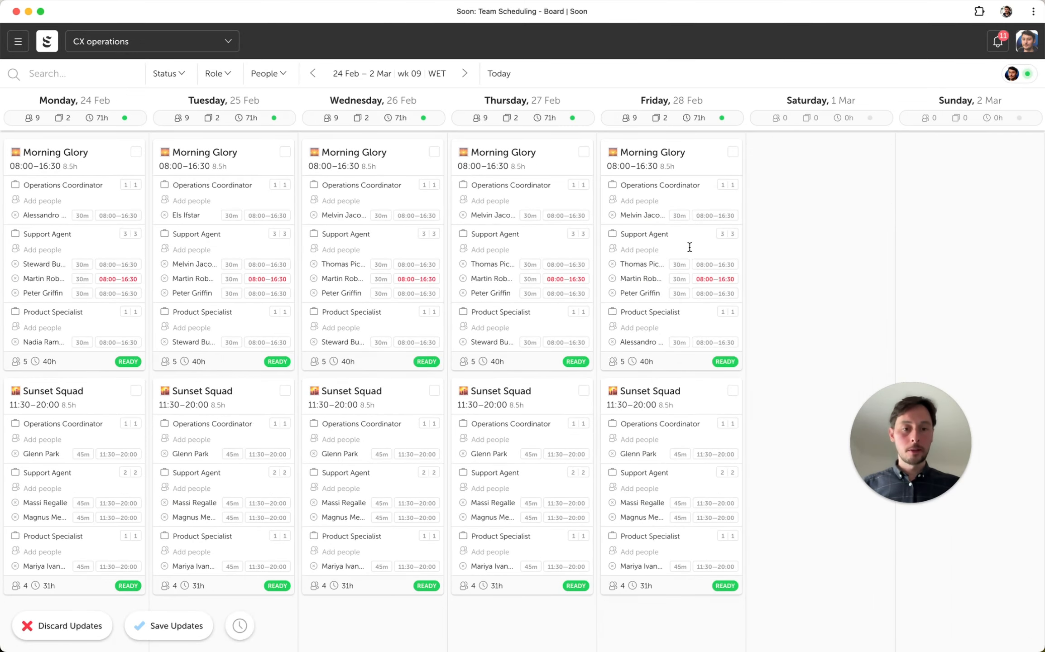
left_click(733, 266)
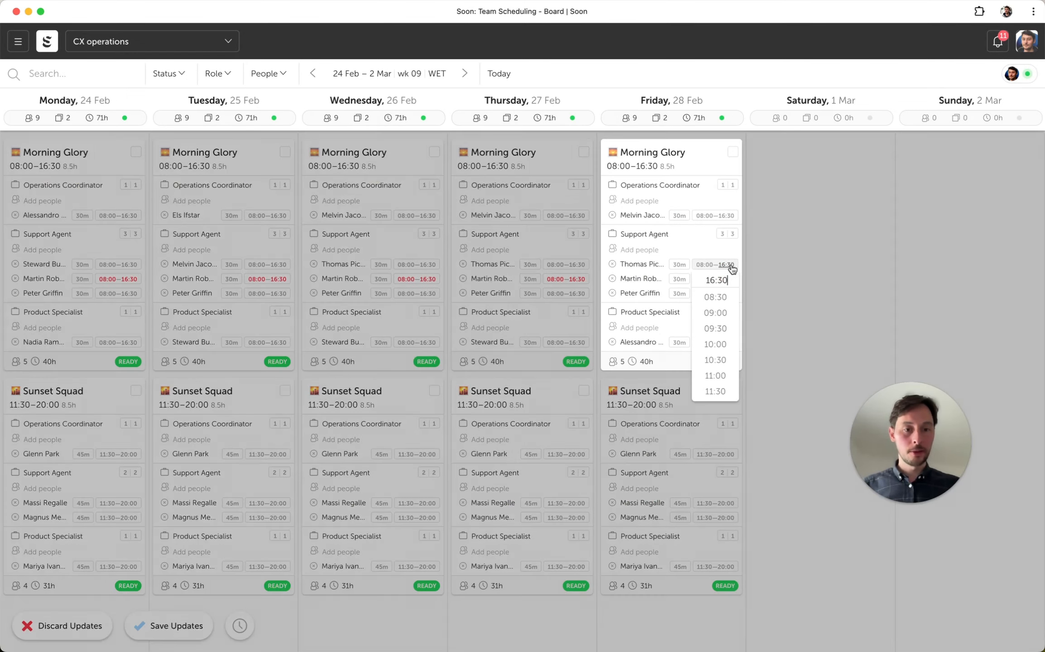
key("BackSpace")
key("BackSpace")
type("00")
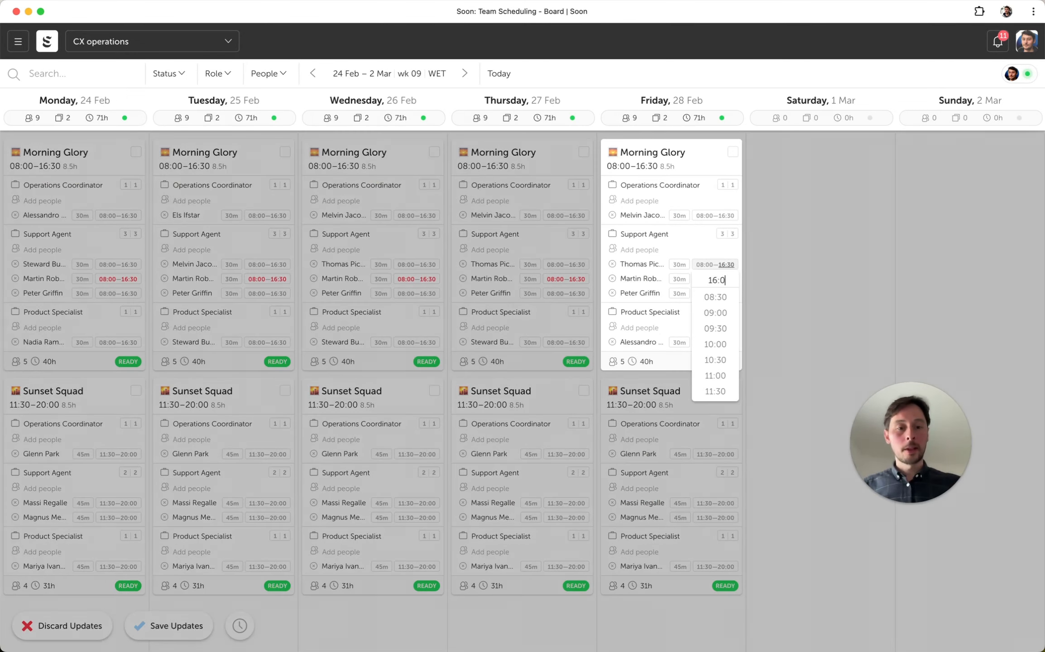
left_click(797, 259)
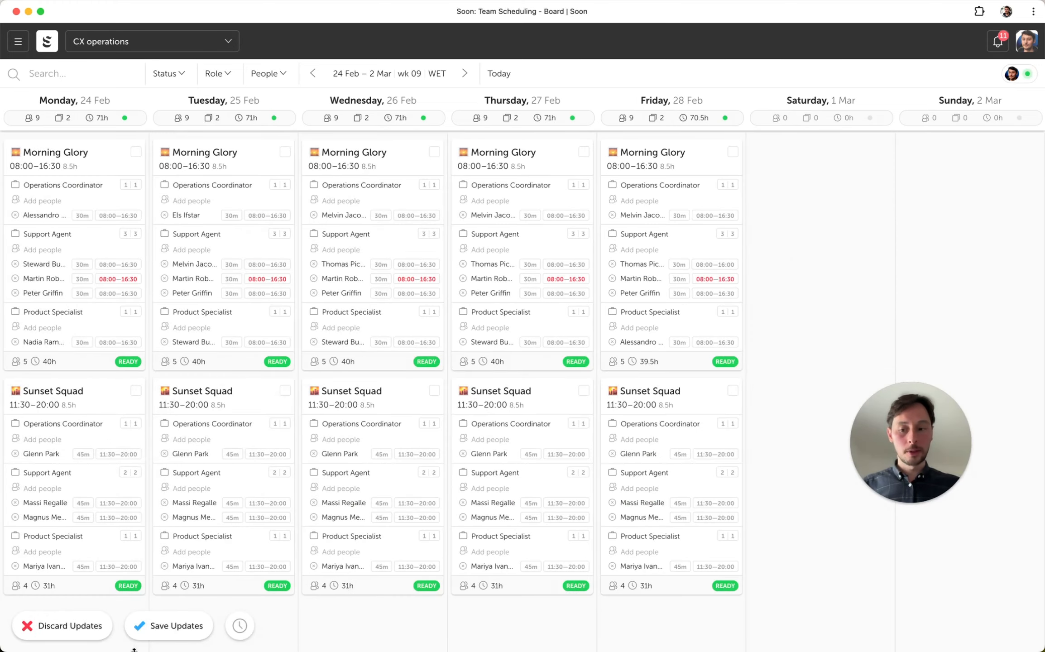
left_click(150, 629)
left_click(571, 371)
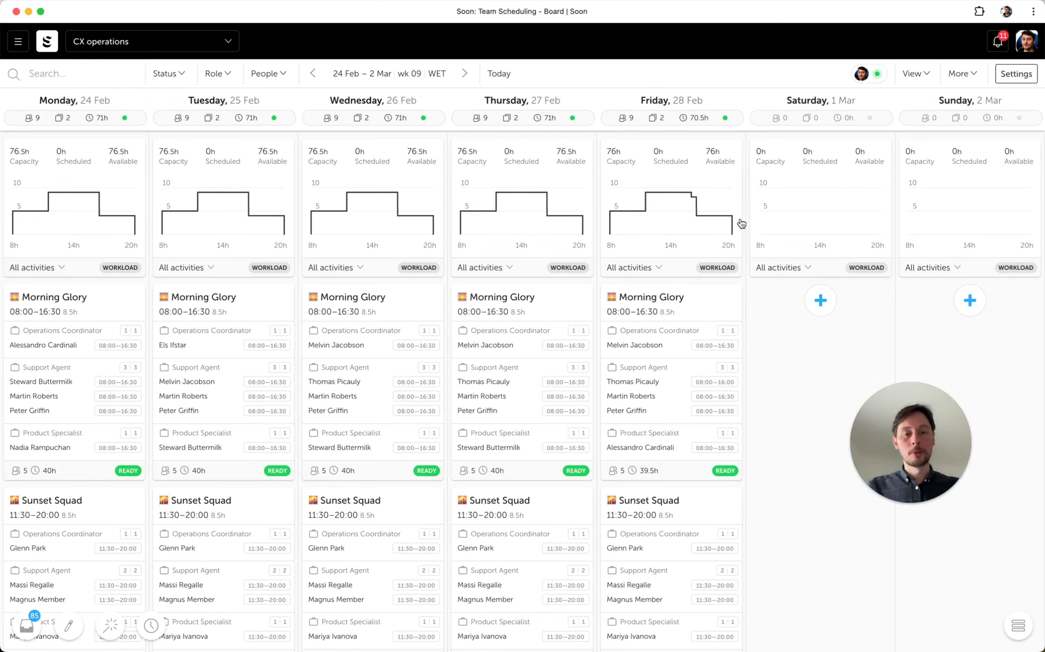
- Collapse the board's events by hiding all groups, and show all people on them again
mouse_move(677, 209)
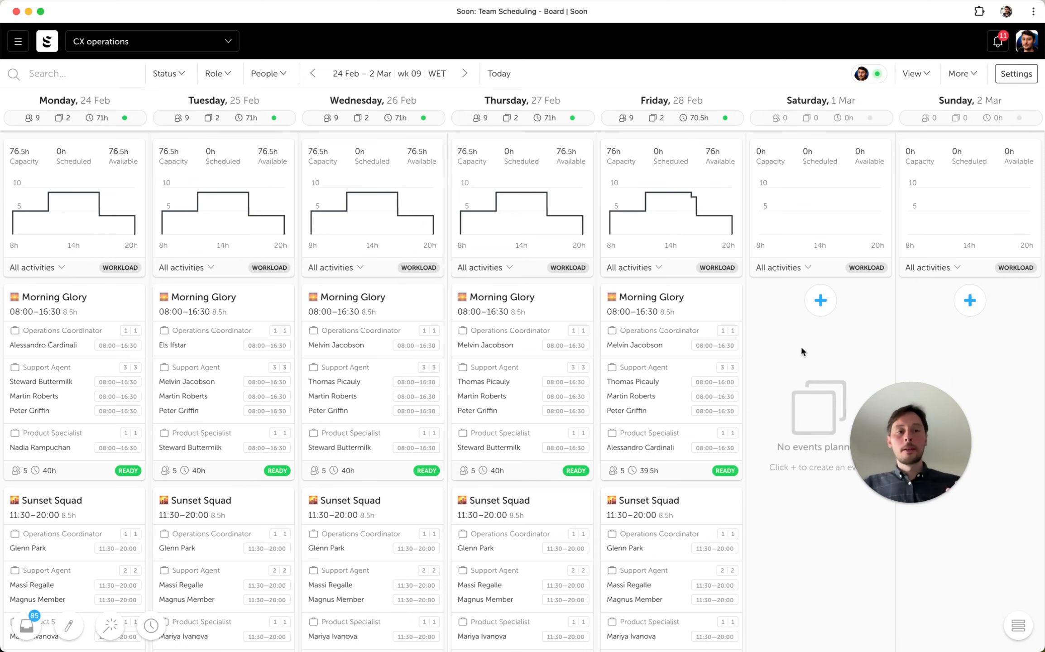
left_click(962, 74)
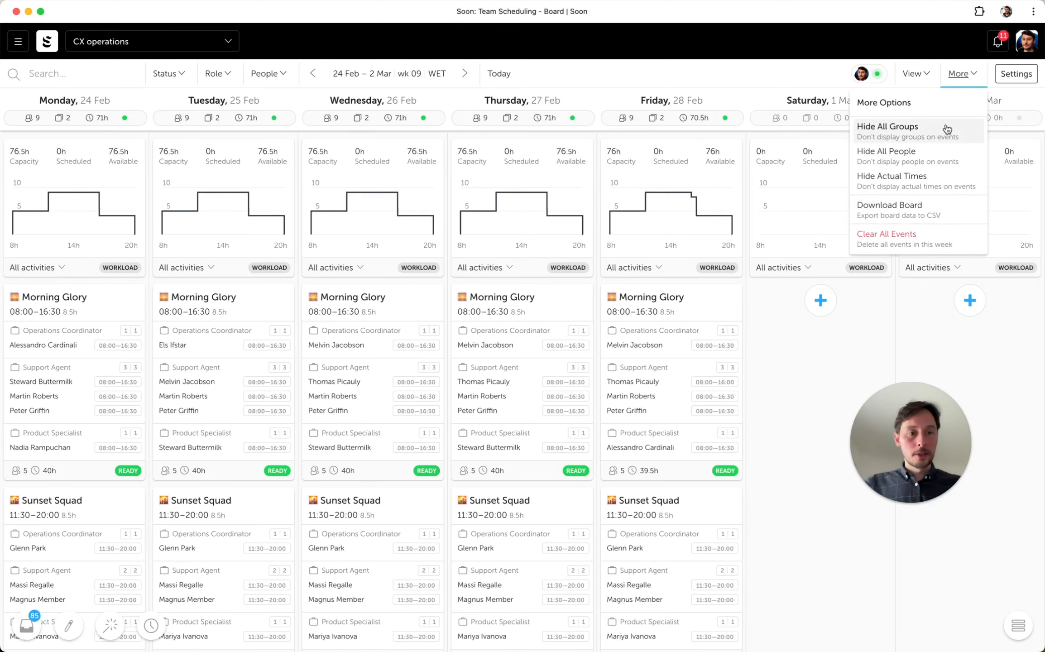
left_click(945, 131)
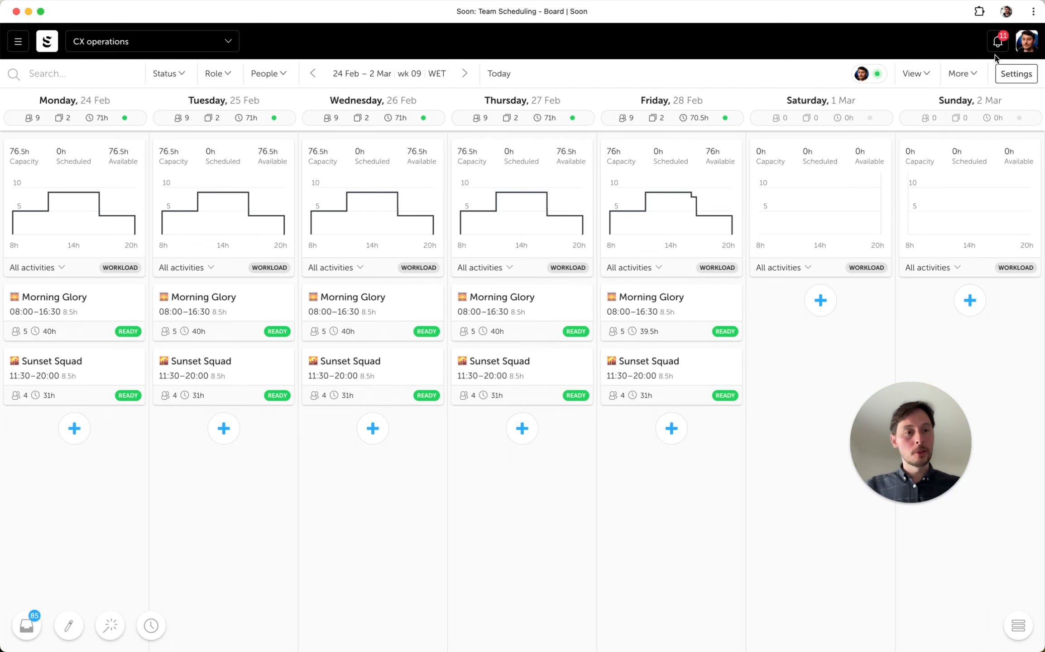
left_click(962, 73)
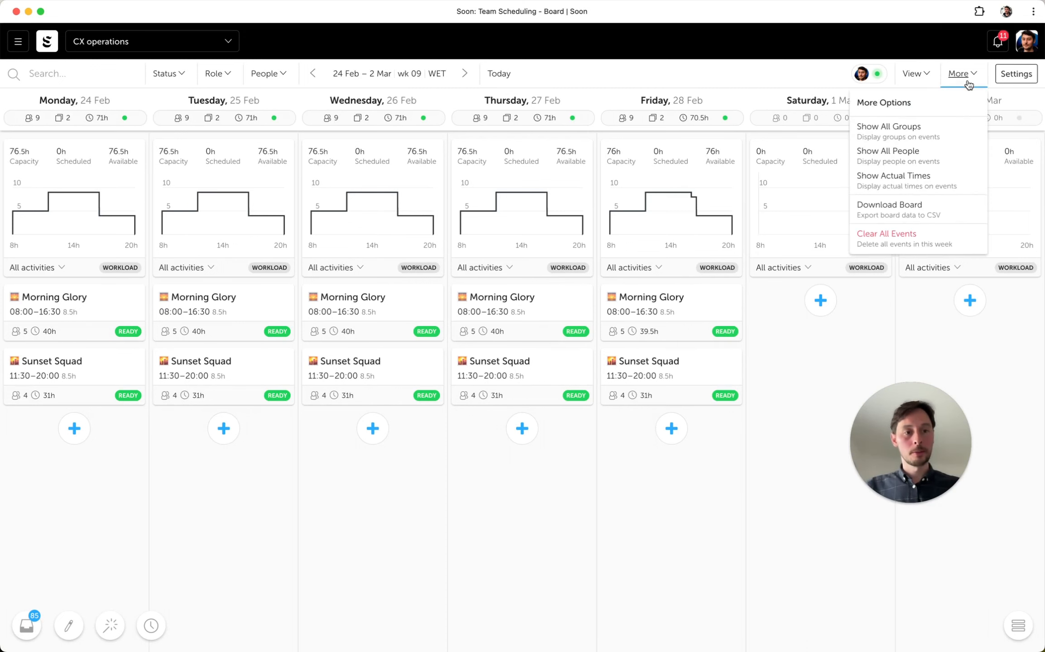
left_click(915, 162)
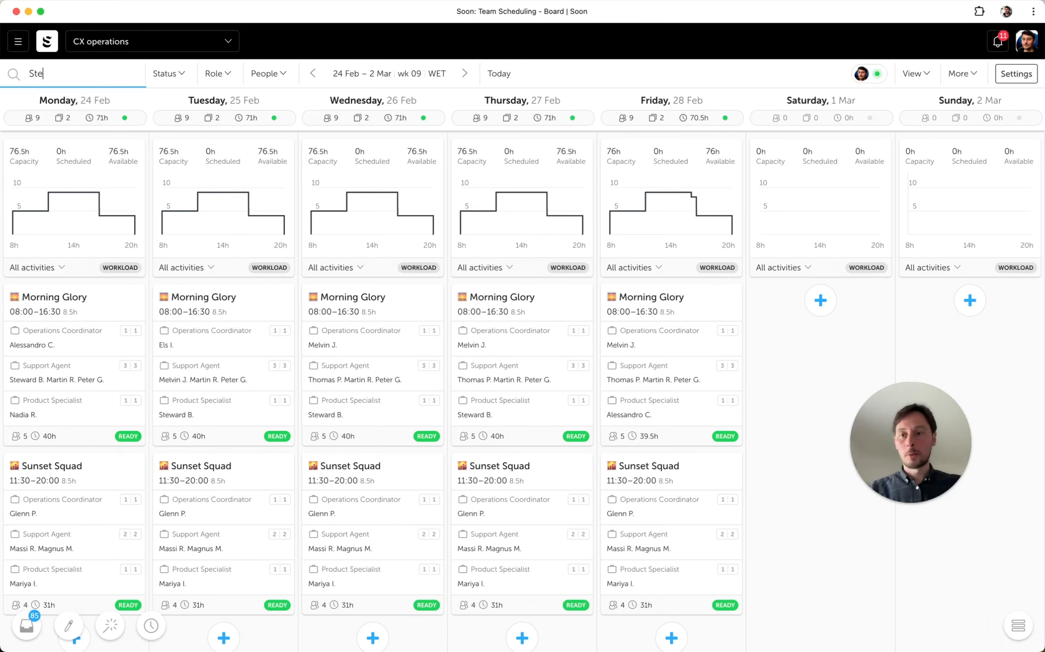
- Search the board for a team member by first name and look at the status filter
type("ard")
left_click(166, 73)
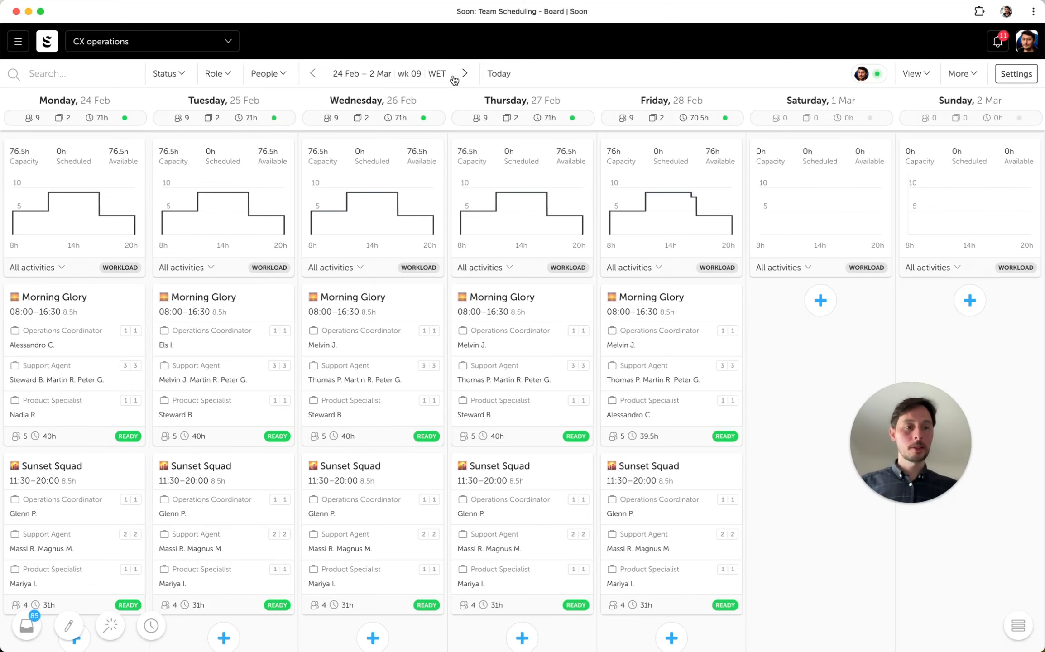
- Open the board's CSV export and review its board, grouping, date range and status options
mouse_move(969, 80)
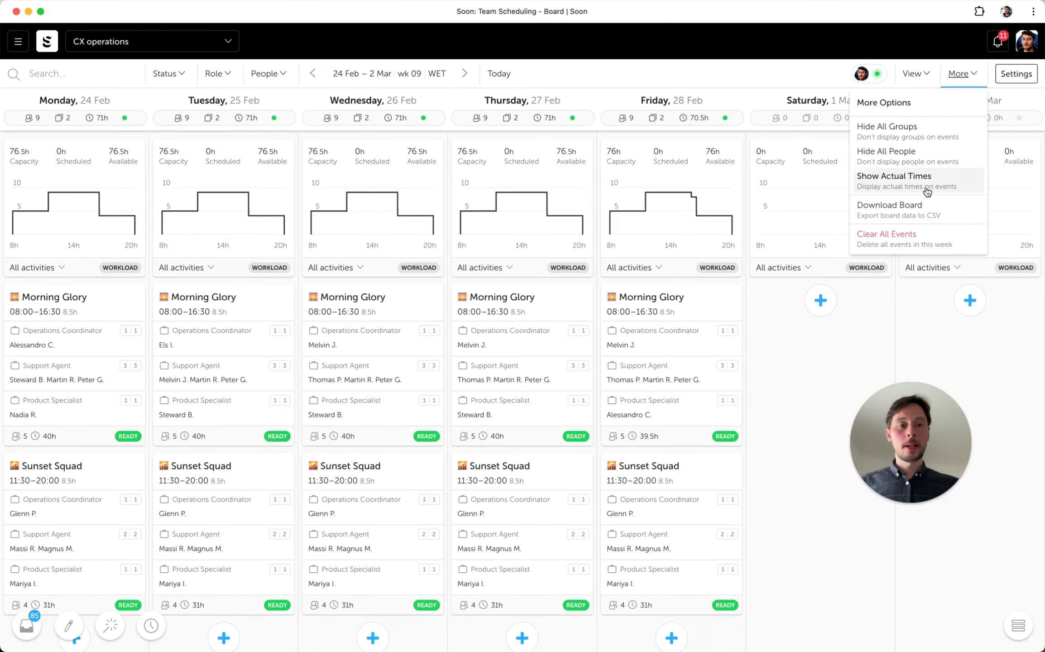
left_click(962, 212)
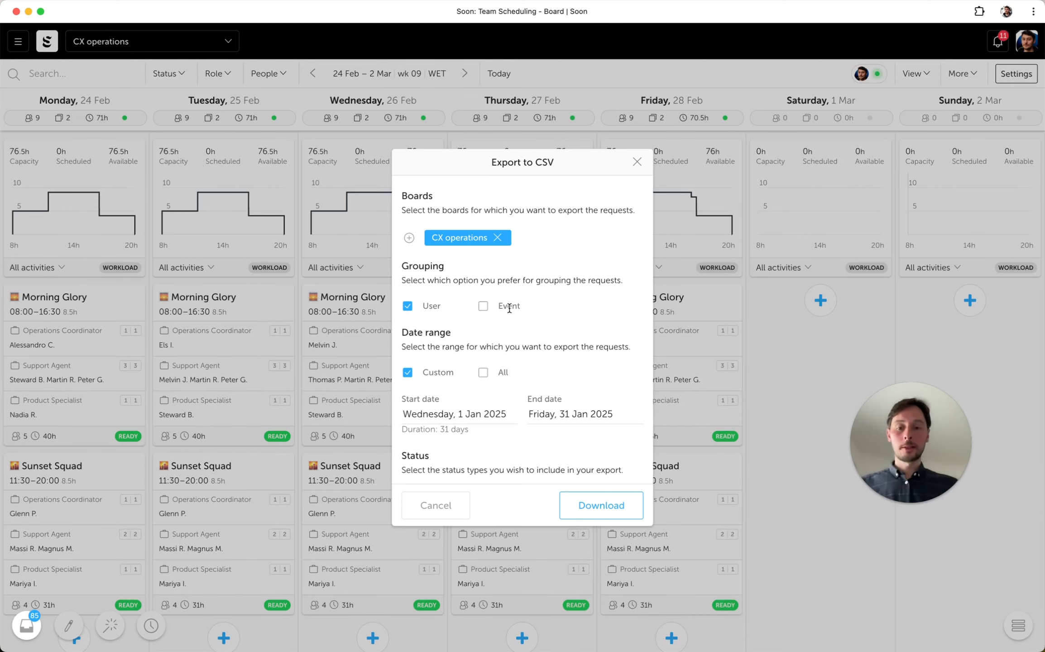
scroll(509, 309, "down", 3)
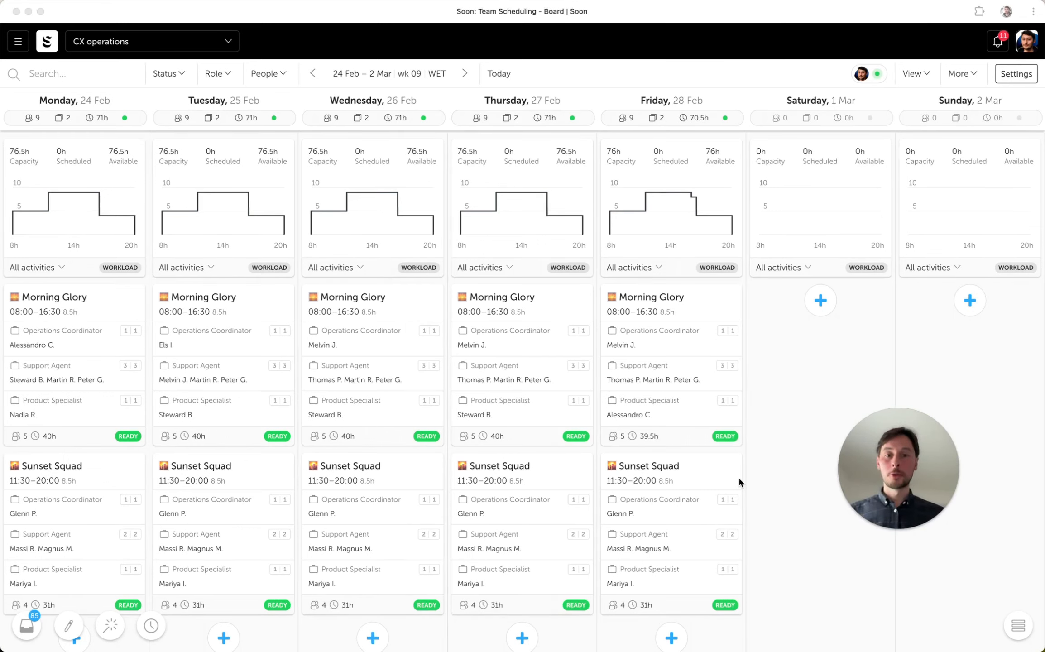
- Apply the 12/5 Coverage example template to the week of 3 Mar – 9 Mar
left_click(465, 74)
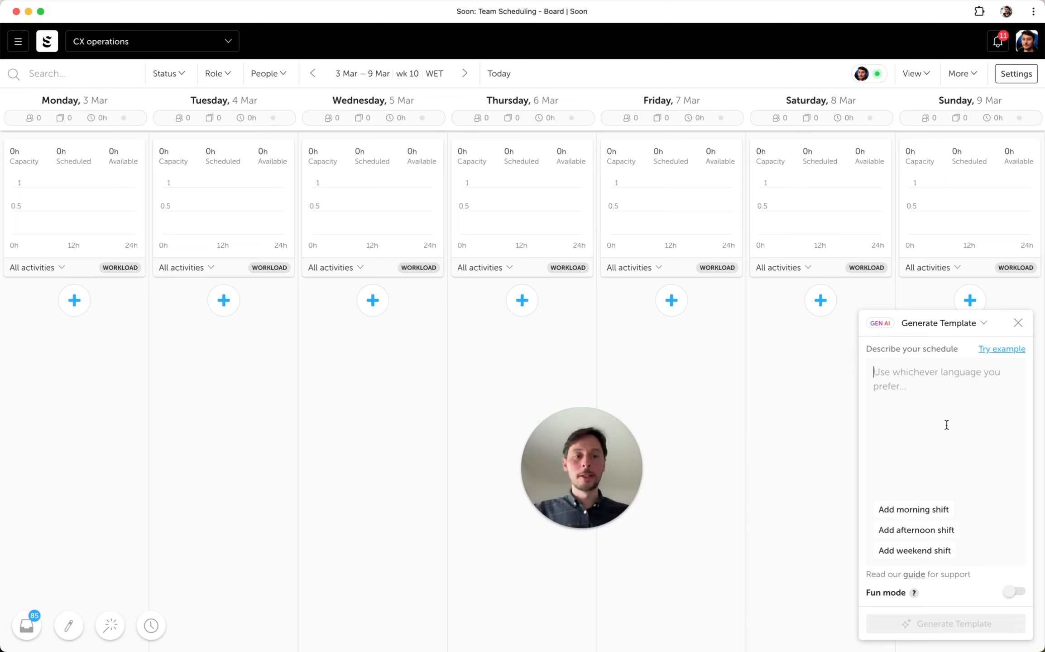
left_click(945, 323)
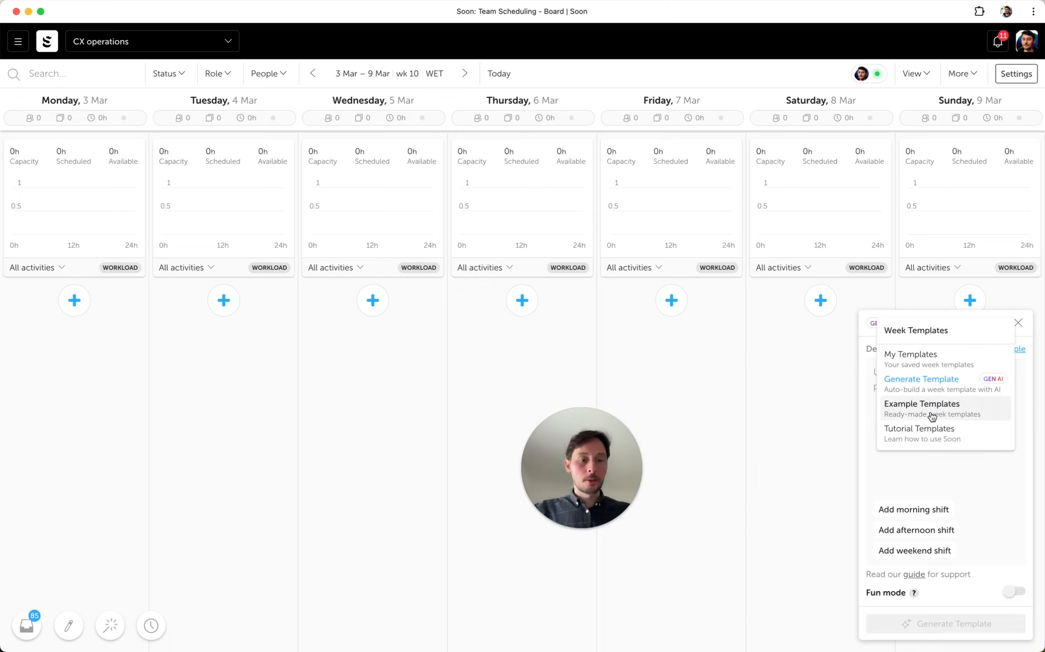
left_click(931, 416)
left_click(948, 322)
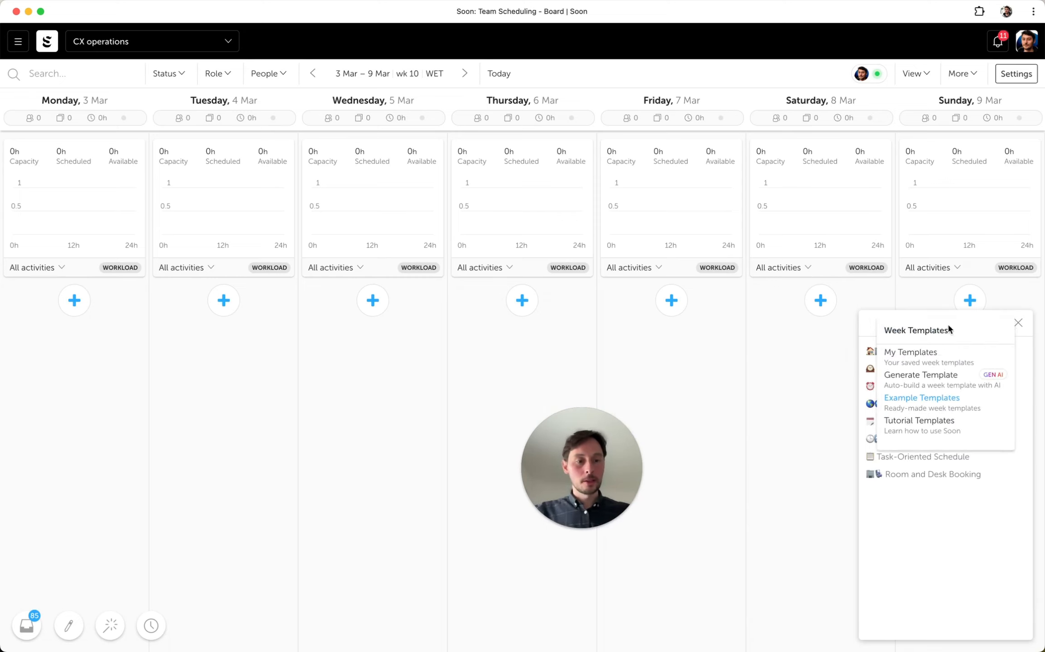
left_click(946, 493)
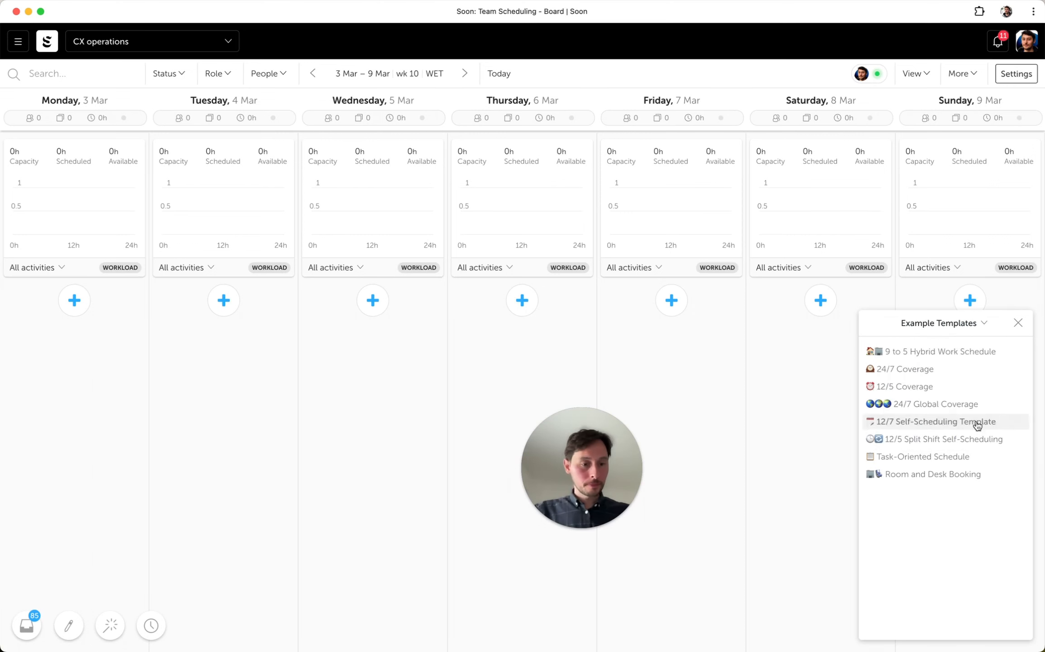
left_click(932, 396)
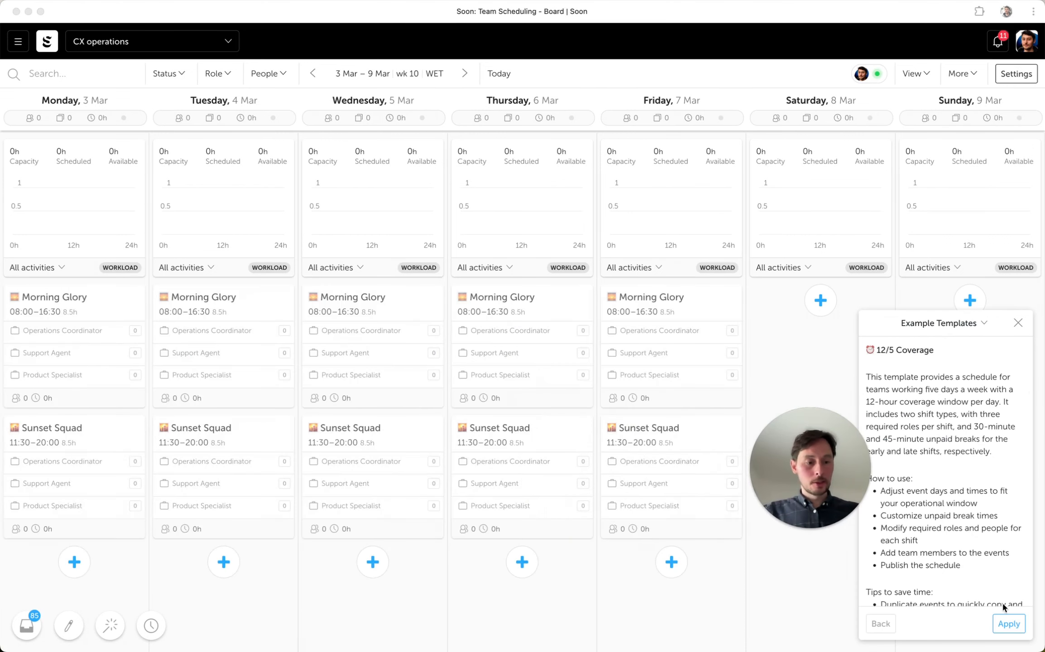
left_click(1009, 624)
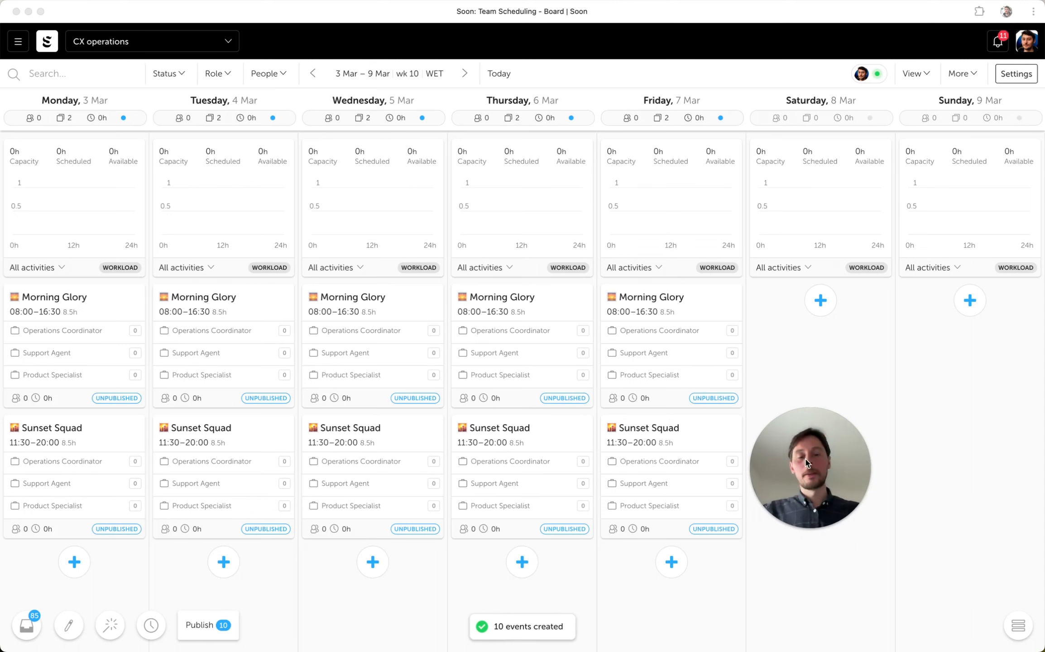
- Start a new event on Saturday 8 Mar titled Weekend, from 10:00 to 18:00 with a 30-minute unpaid break
left_click(821, 300)
type("Weekend")
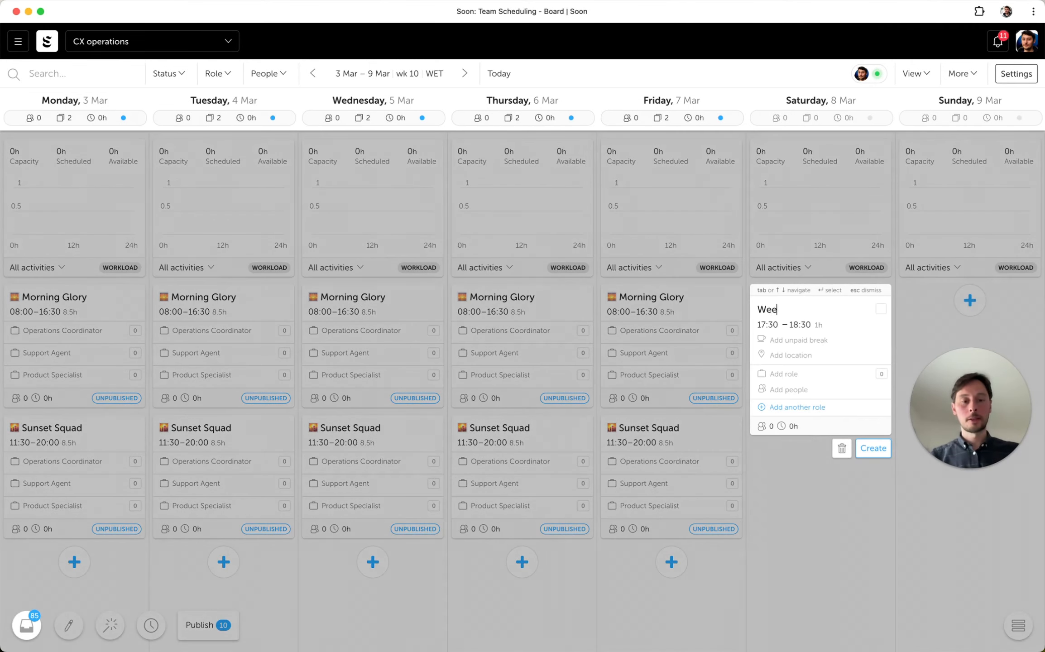
key("Tab")
type("10")
key("Tab")
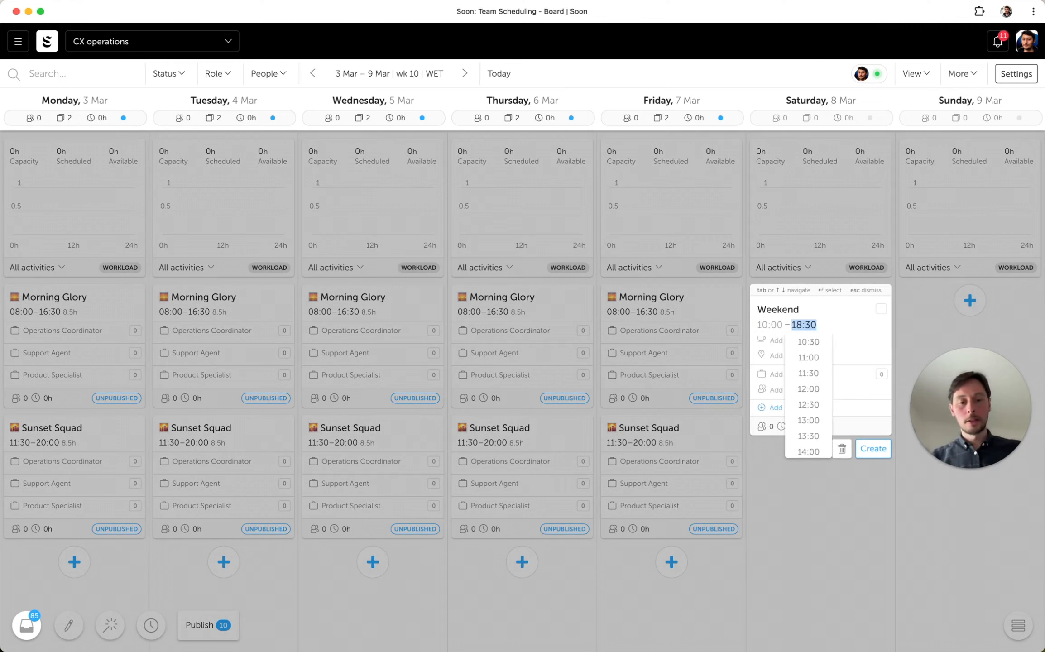
type("18")
key("Tab")
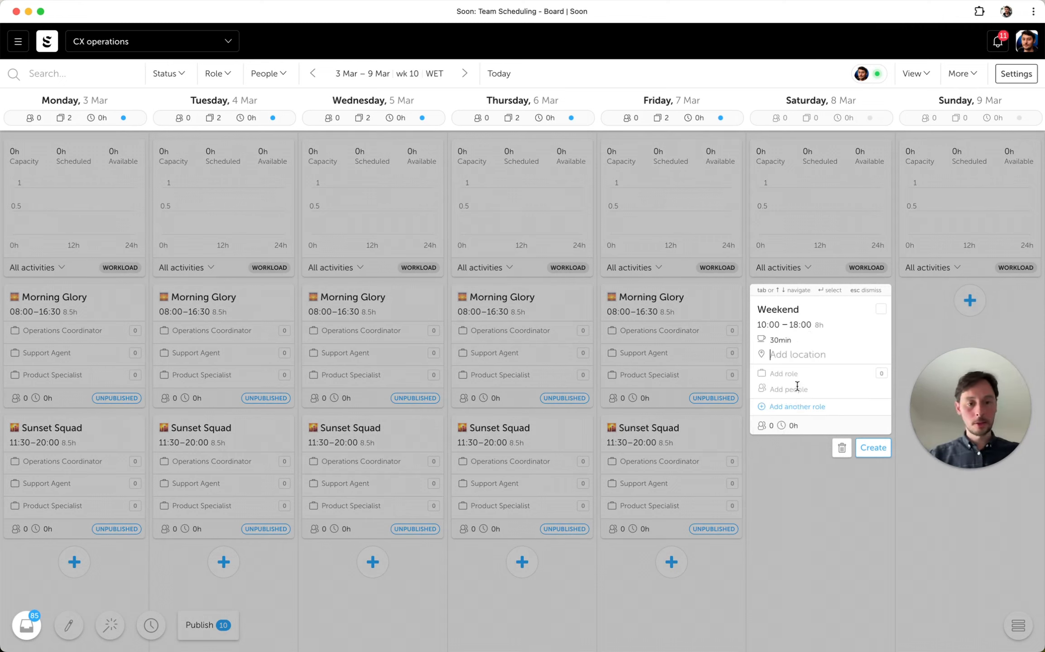
- Add the Support Agent role to the Saturday Weekend event and create the event
left_click(781, 372)
type("Suport")
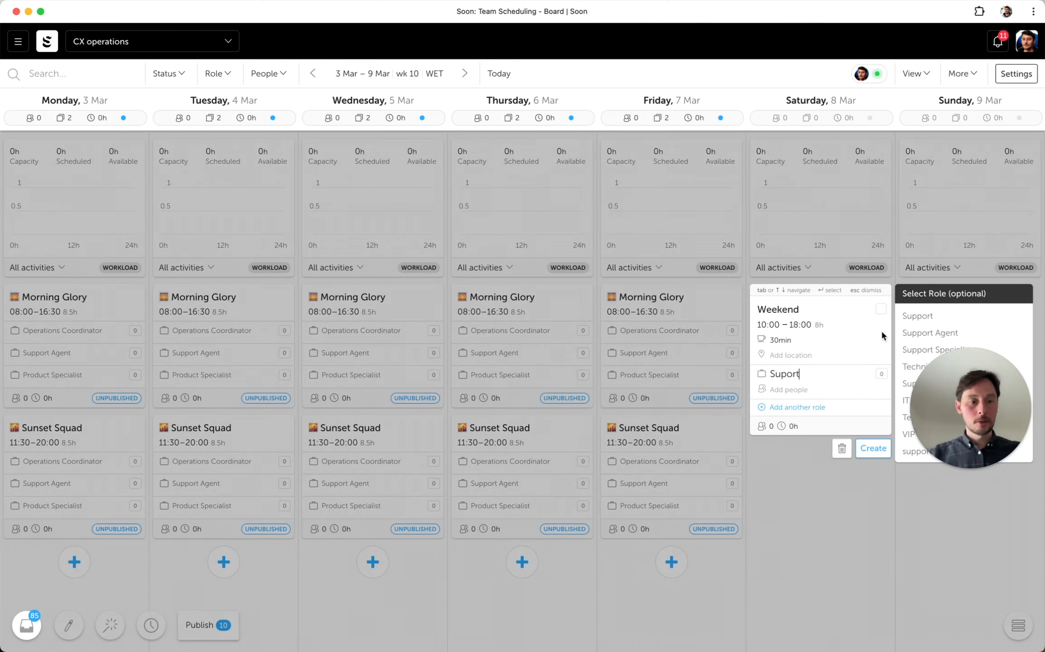
left_click(912, 332)
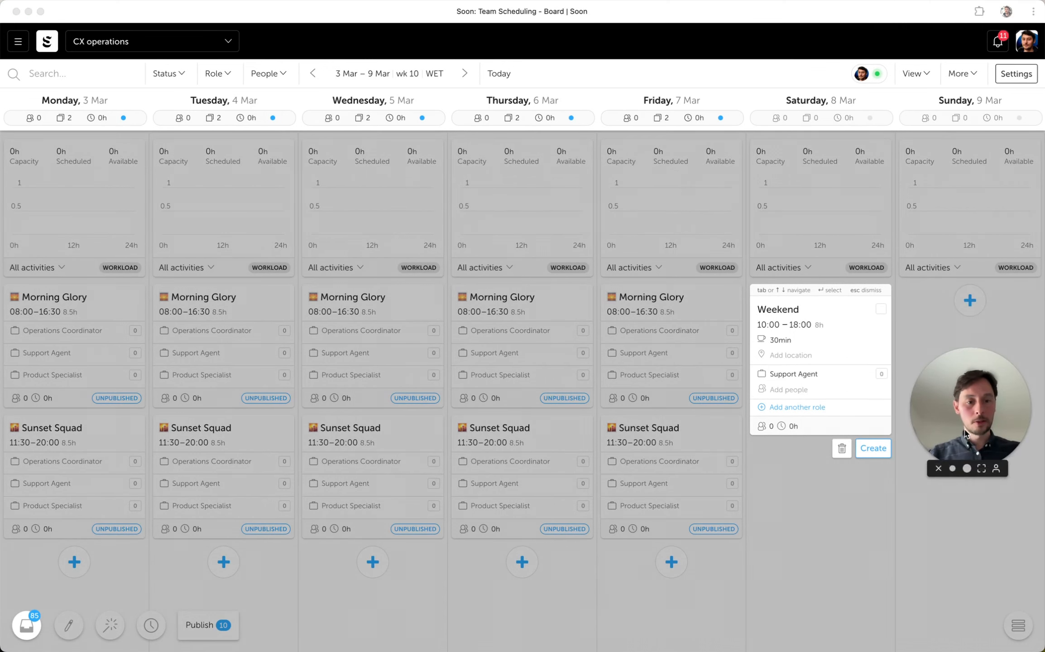
left_click_drag(922, 417, 922, 492)
left_click(867, 448)
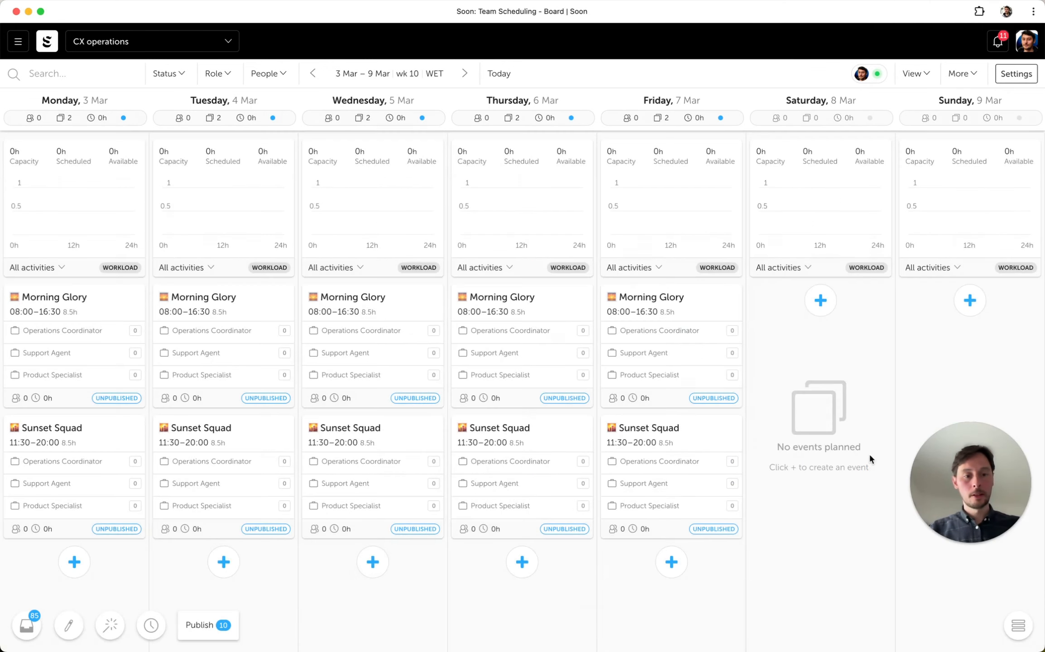
- Require a minimum and maximum of 2 seats for the Support Agent role in Saturday's Weekend event
left_click(816, 330)
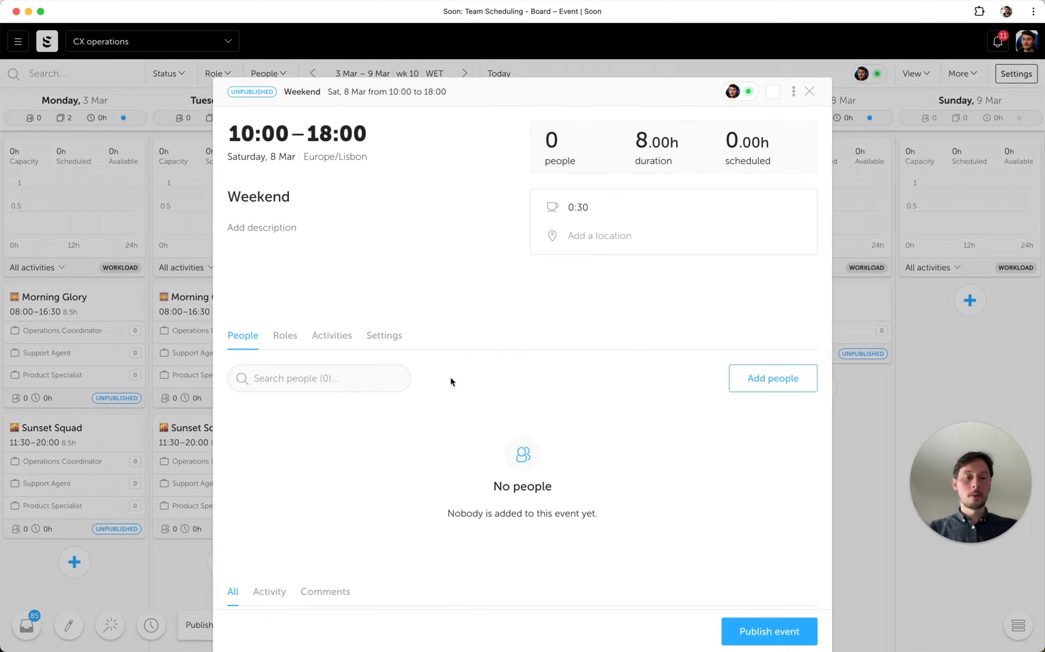
left_click(277, 336)
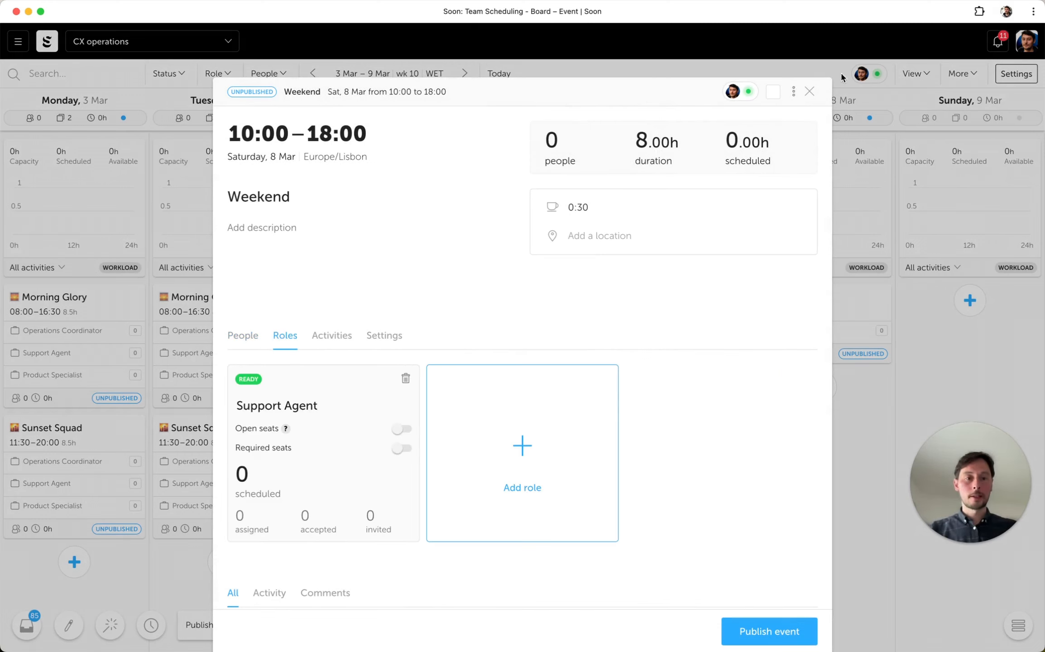
left_click(401, 449)
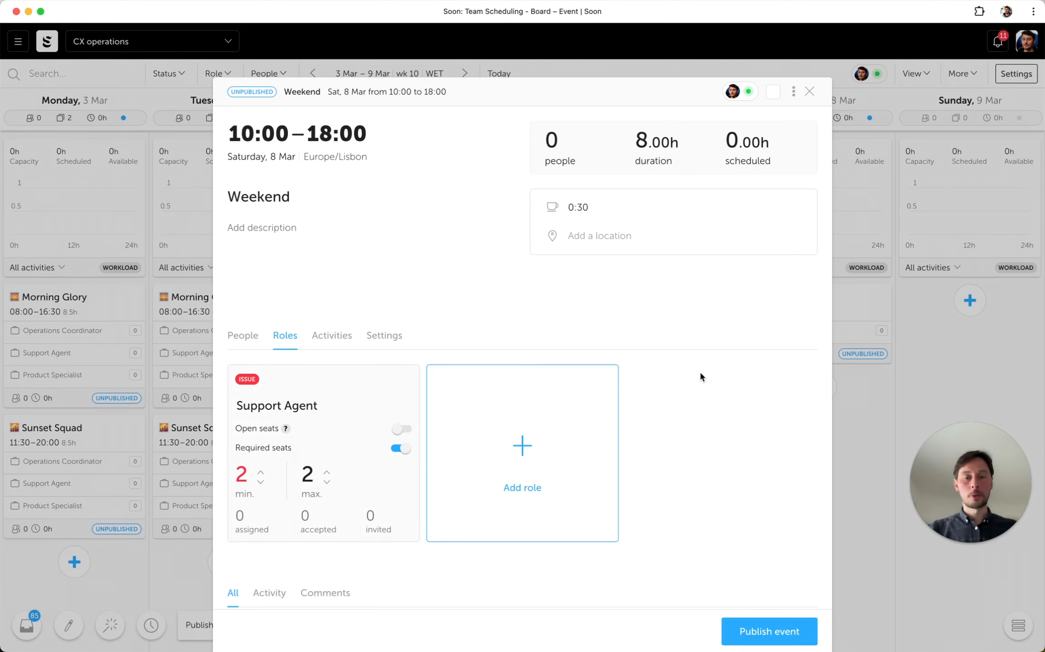
- Save Saturday's Weekend event as a template and close its details
left_click(793, 91)
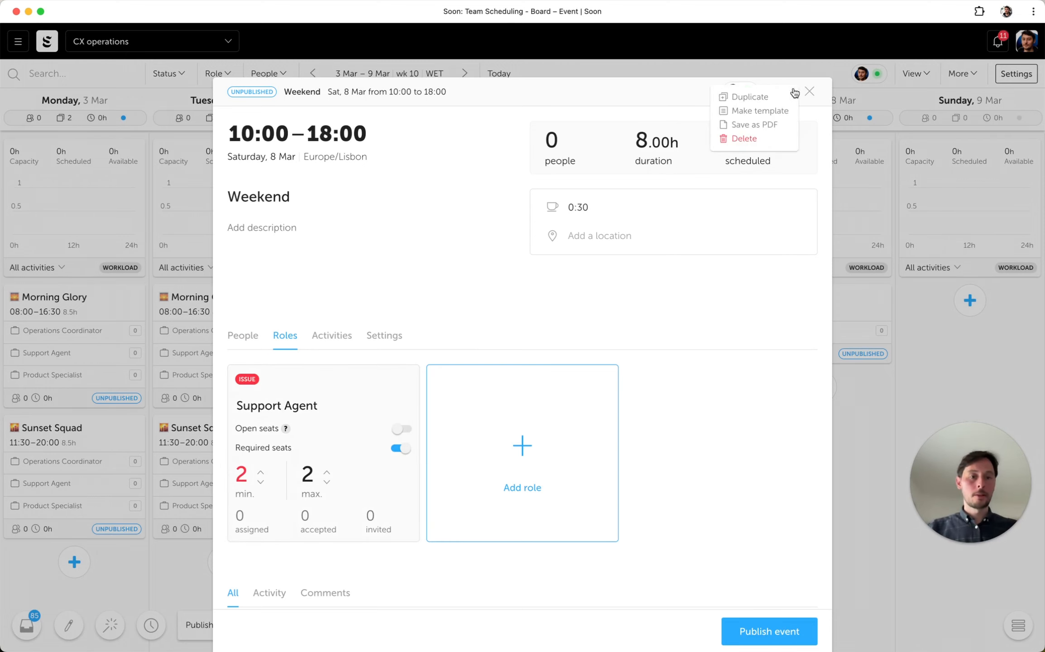
left_click(780, 116)
left_click(810, 91)
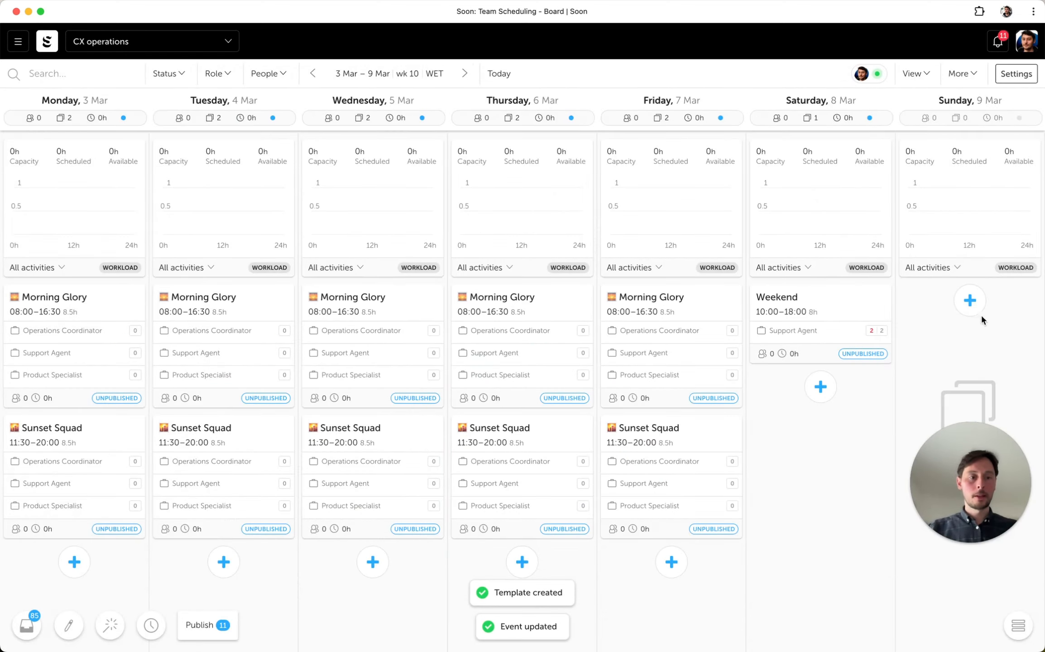
- Create a Weekend event on Sunday 9 Mar from the saved Weekend template
left_click(969, 300)
left_click(810, 349)
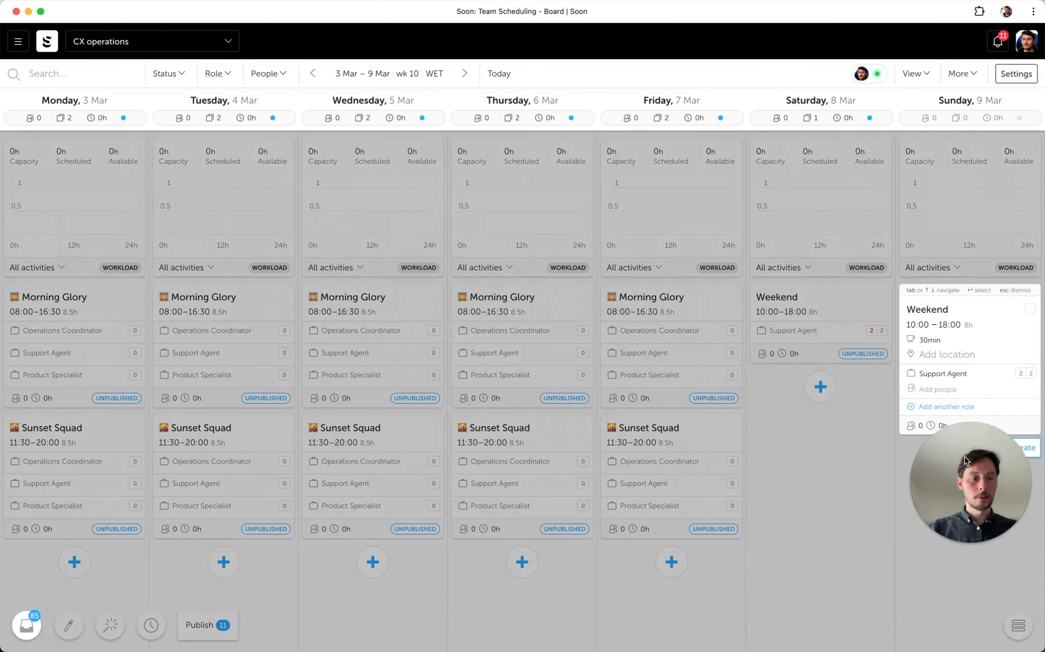
left_click(1023, 449)
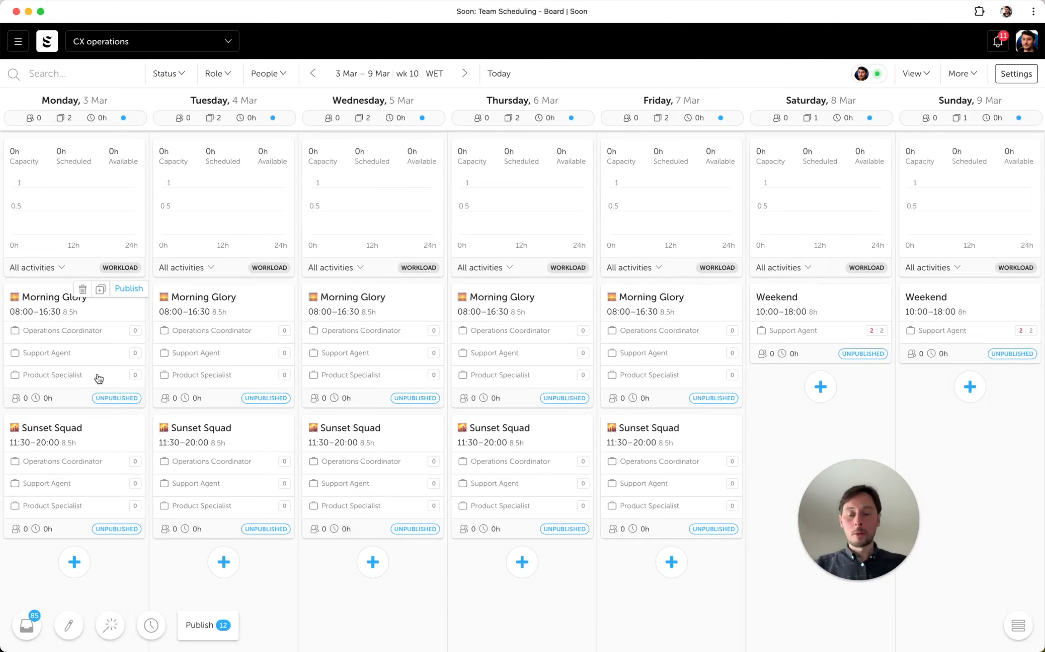
- Check the 24 Feb – 2 Mar schedule and clear all events from the 3–9 March week
left_click(312, 75)
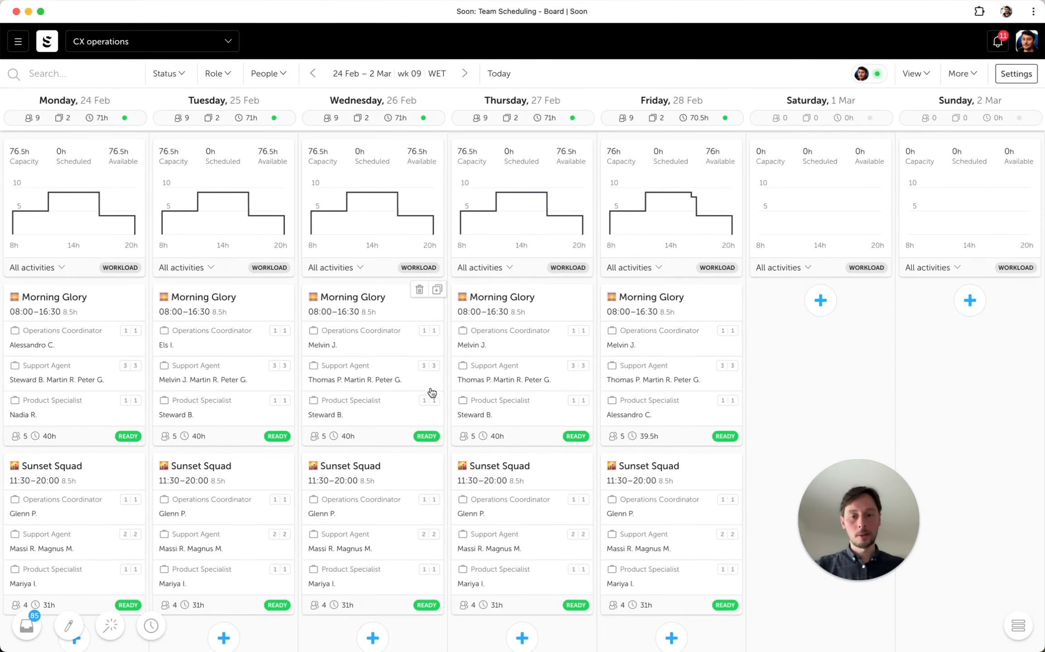
left_click(463, 76)
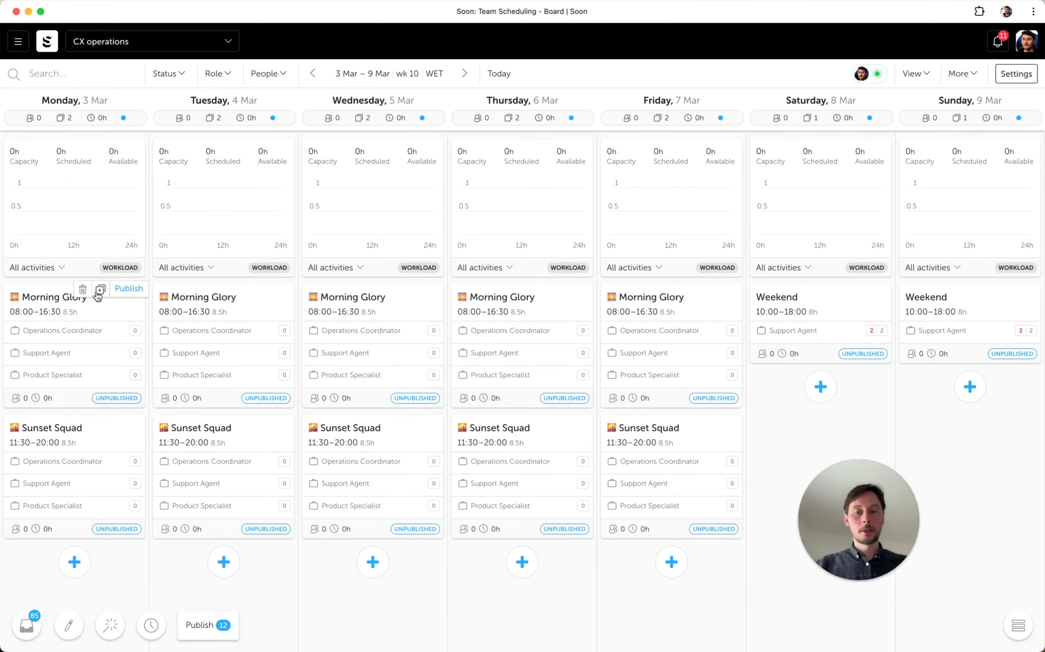
left_click(961, 73)
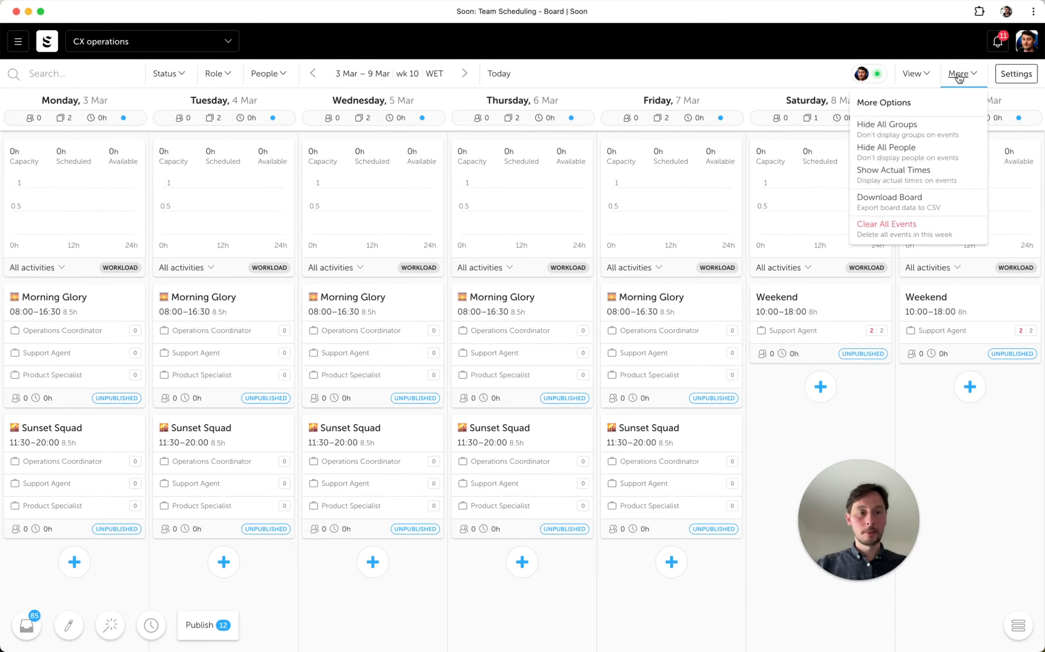
left_click(897, 237)
- Create a Morning Glory event on Monday 3 Mar from its template and check the seat requirements of its roles
left_click(75, 300)
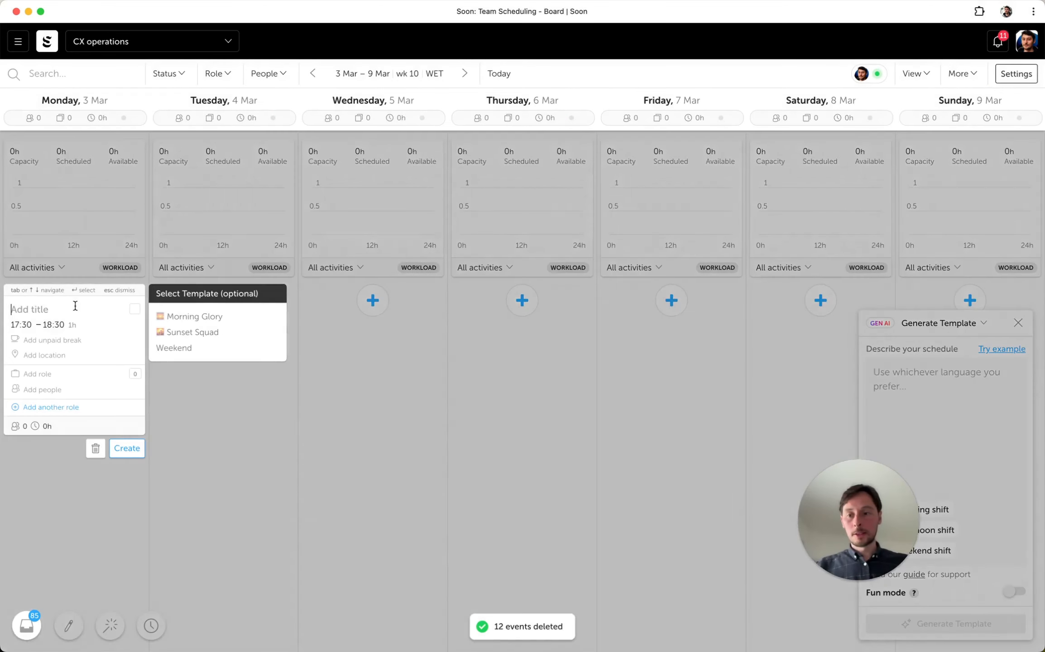
left_click(207, 316)
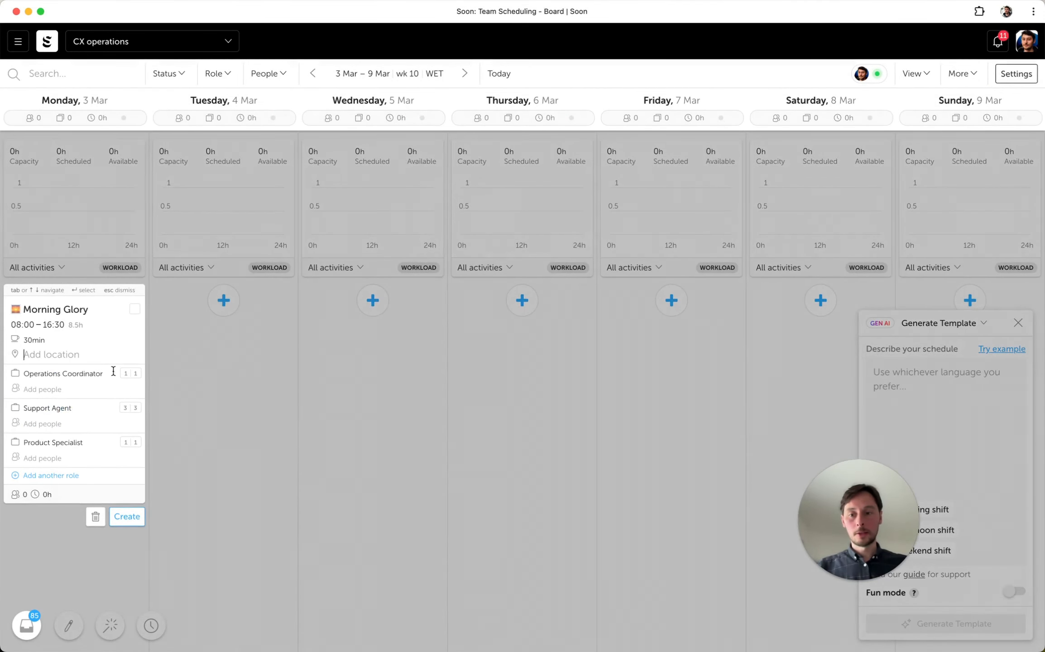
left_click(120, 514)
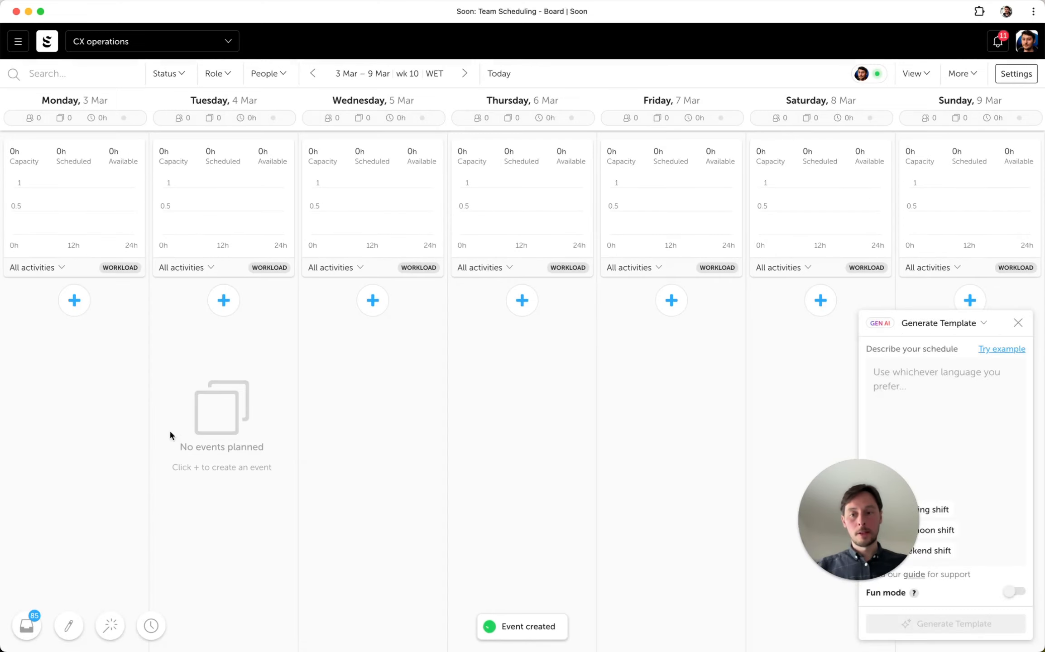
left_click(114, 355)
left_click(283, 336)
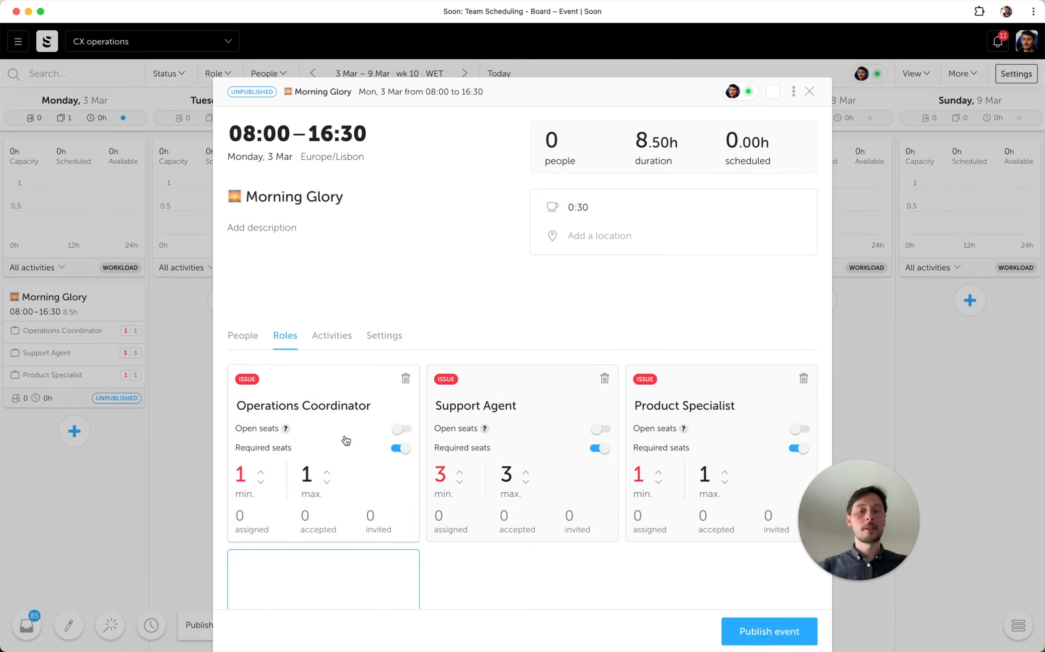
left_click(809, 92)
- Create a Sunset Squad event on Monday 3 Mar from its template
left_click(69, 447)
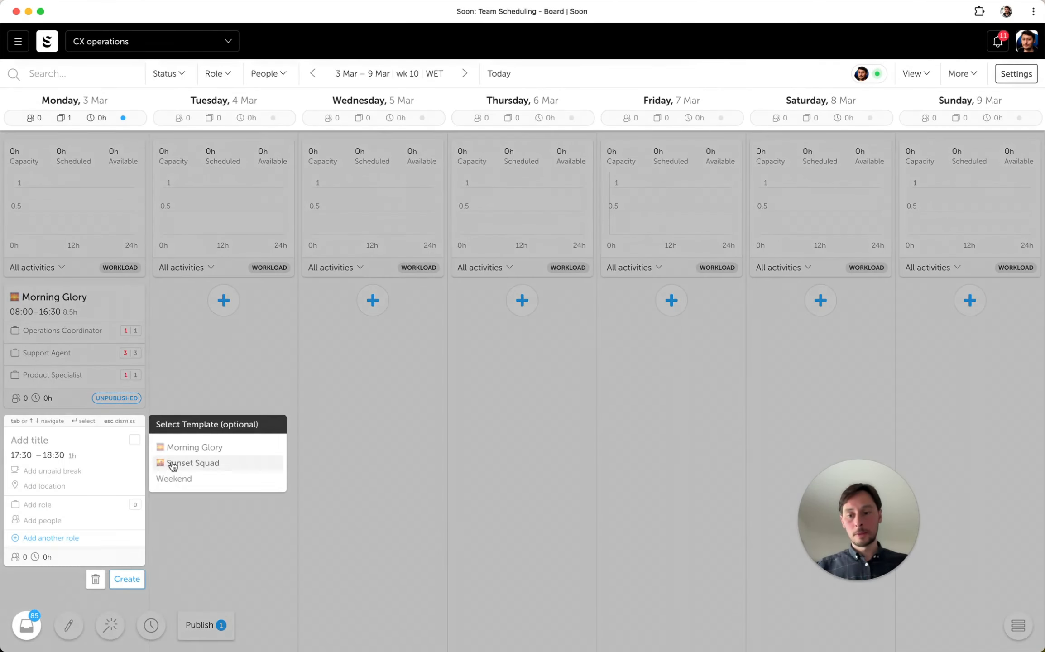
left_click(173, 465)
left_click(118, 647)
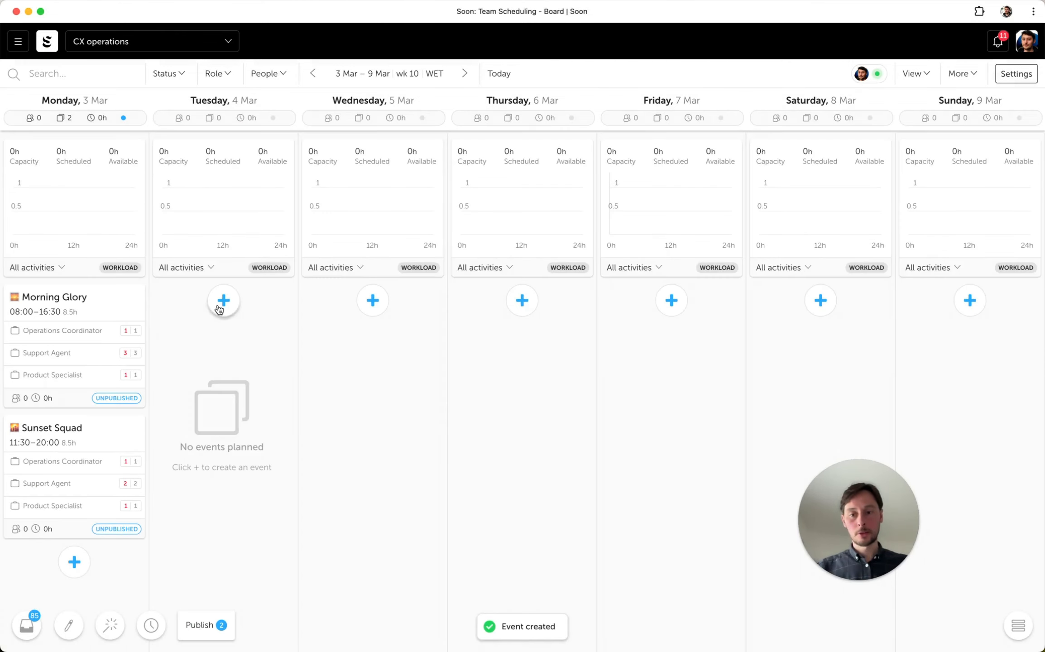
- Create a Morning Glory event from its template on each day from Tuesday 4 Mar to Friday 7 Mar
left_click(224, 300)
left_click(338, 314)
left_click(277, 516)
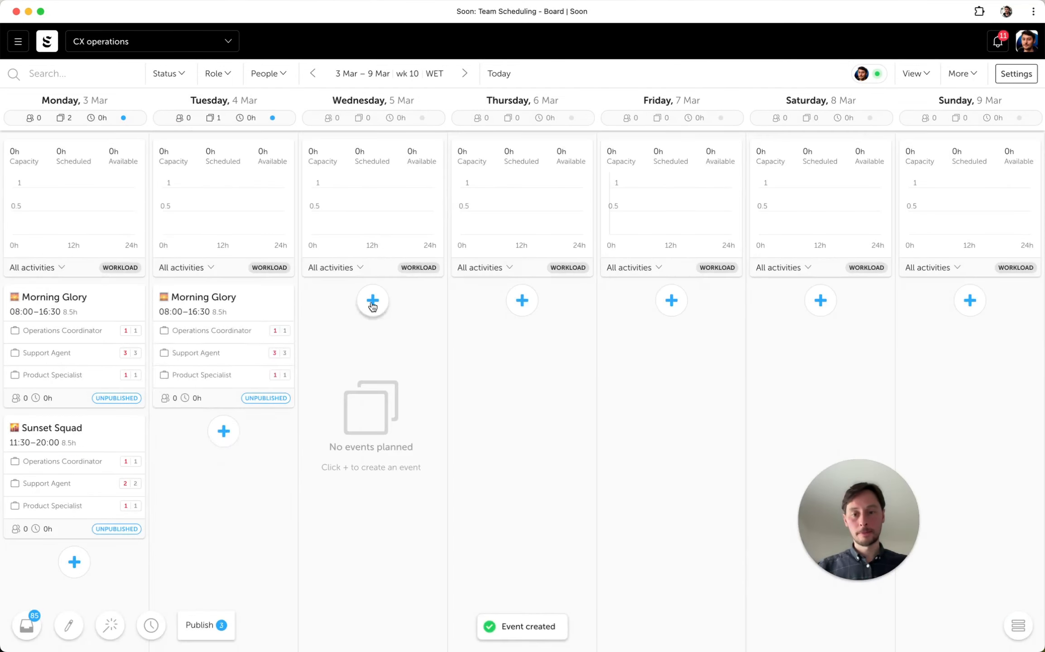
left_click(373, 300)
left_click(487, 315)
left_click(425, 516)
left_click(522, 300)
left_click(636, 315)
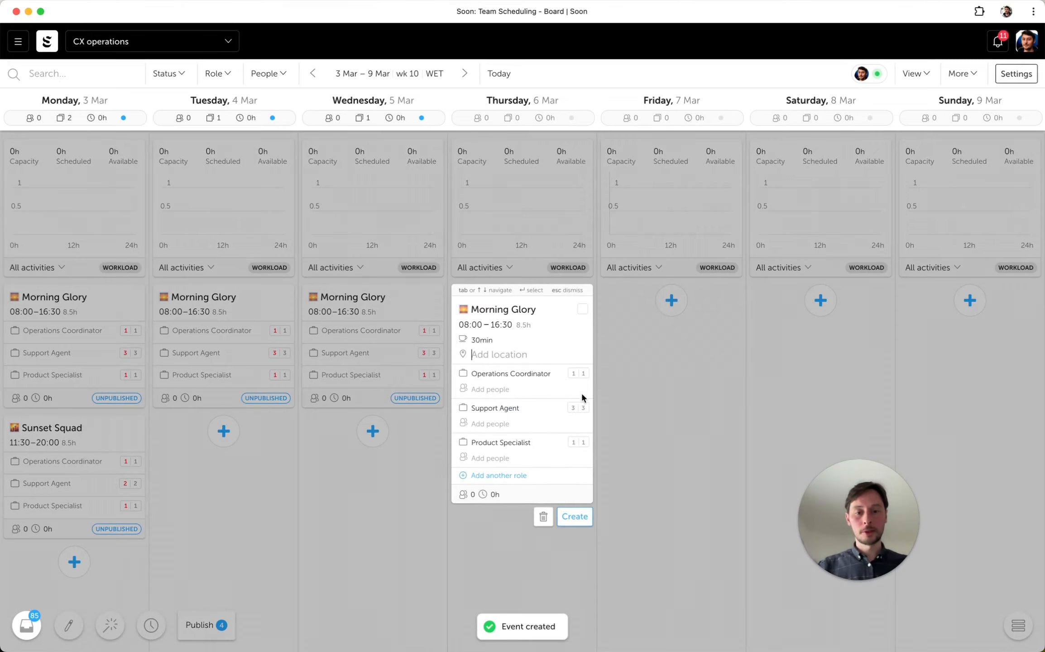
left_click(574, 517)
left_click(672, 301)
left_click(786, 314)
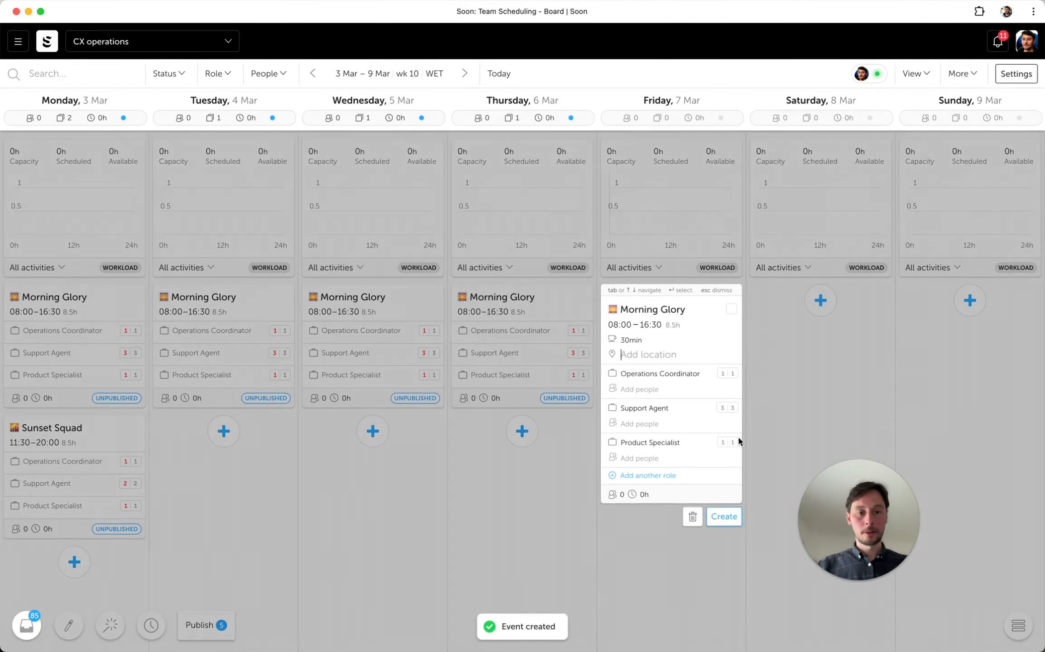
left_click(724, 516)
- Create Weekend events from the template on Saturday 8 Mar and Sunday 9 Mar
left_click(821, 300)
left_click(907, 350)
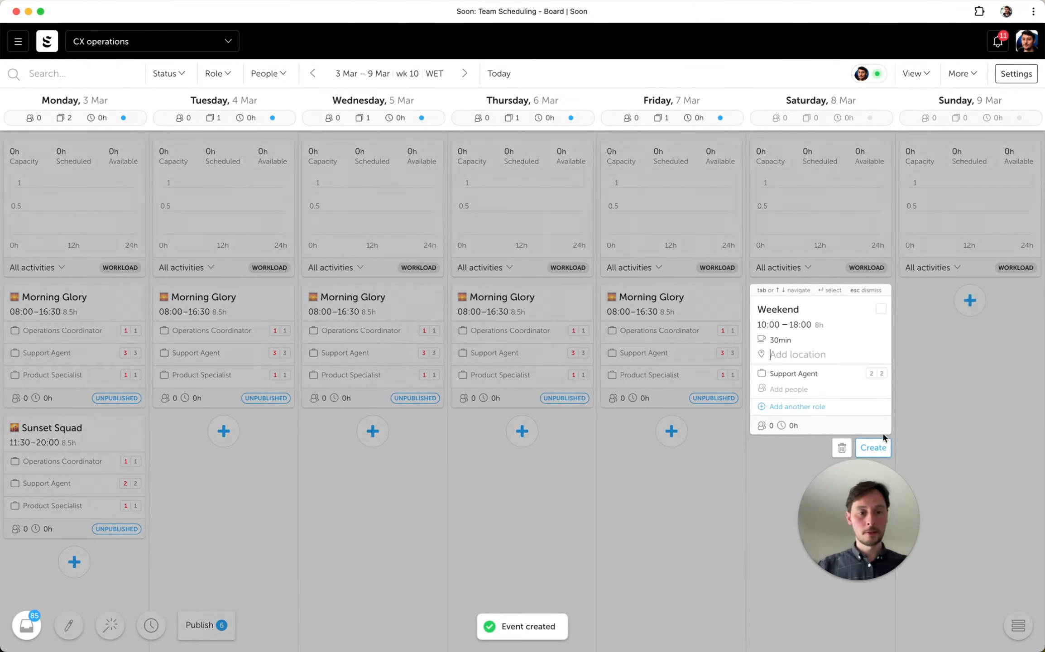
left_click(885, 439)
left_click(970, 300)
left_click(879, 350)
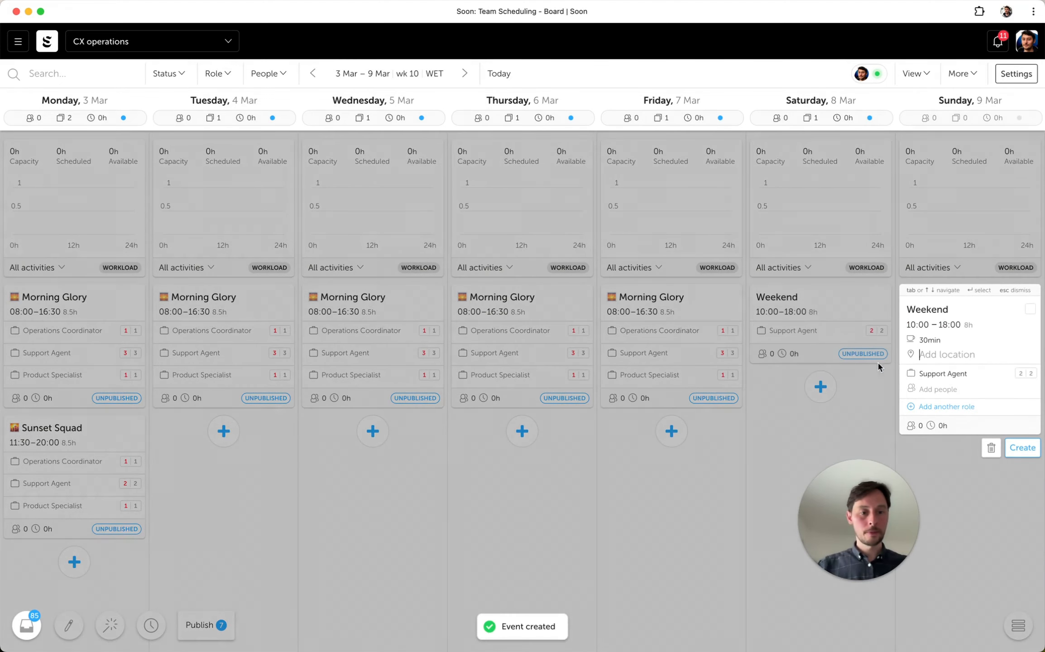
left_click(1012, 447)
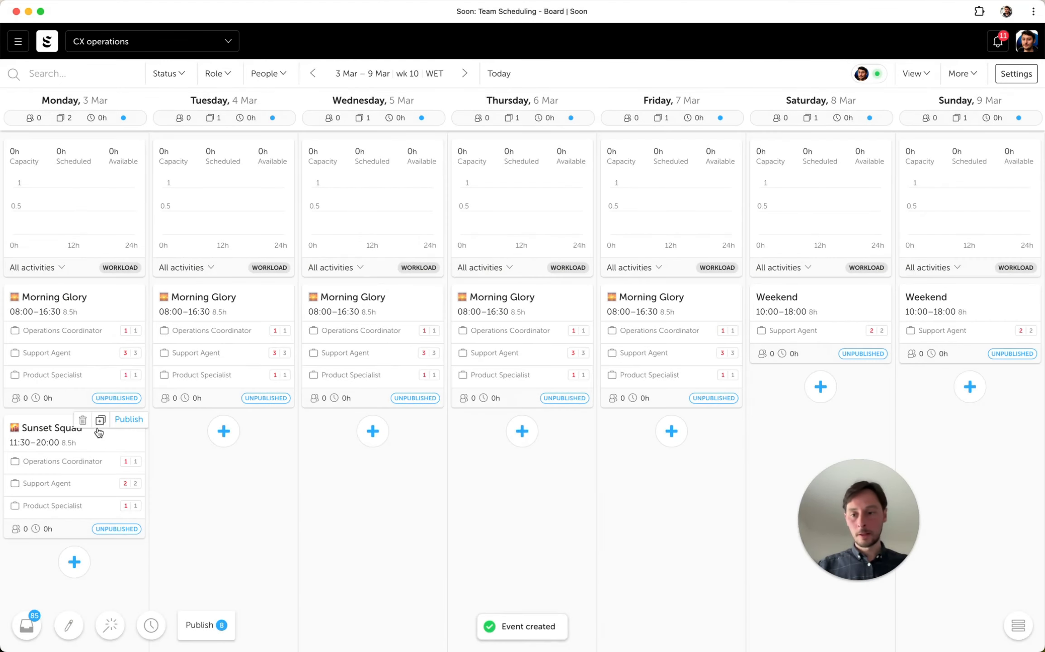
- Duplicate Monday's Sunset Squad event across Tuesday to Friday so that each weekday has one
left_click(100, 420)
left_click_drag(109, 513, 385, 431)
left_click(250, 422)
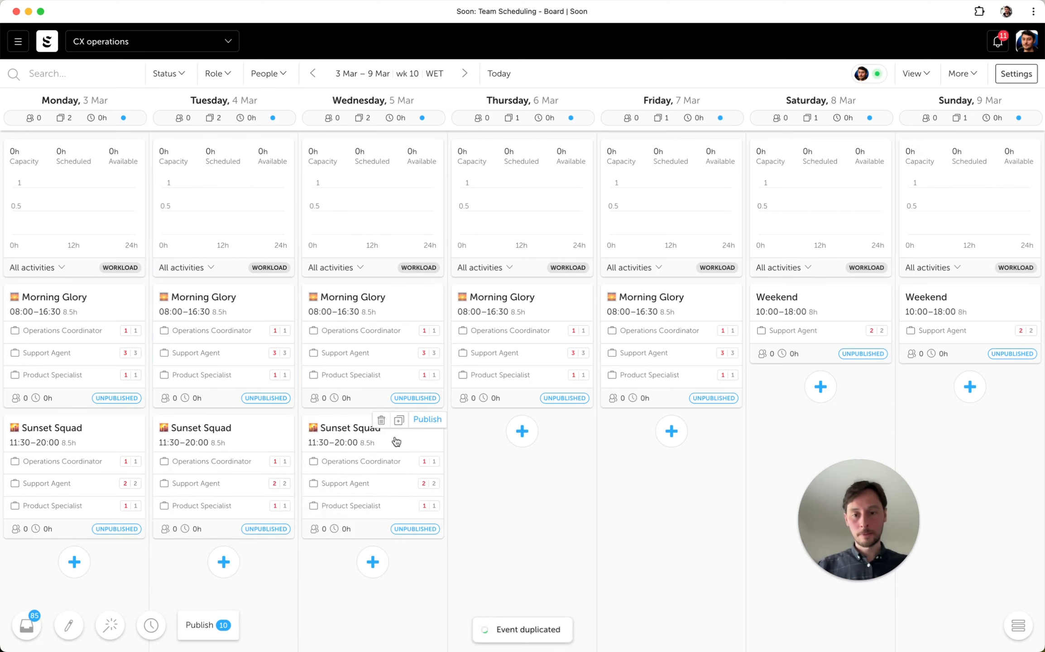
left_click(399, 420)
left_click_drag(398, 482, 694, 487)
left_click(548, 420)
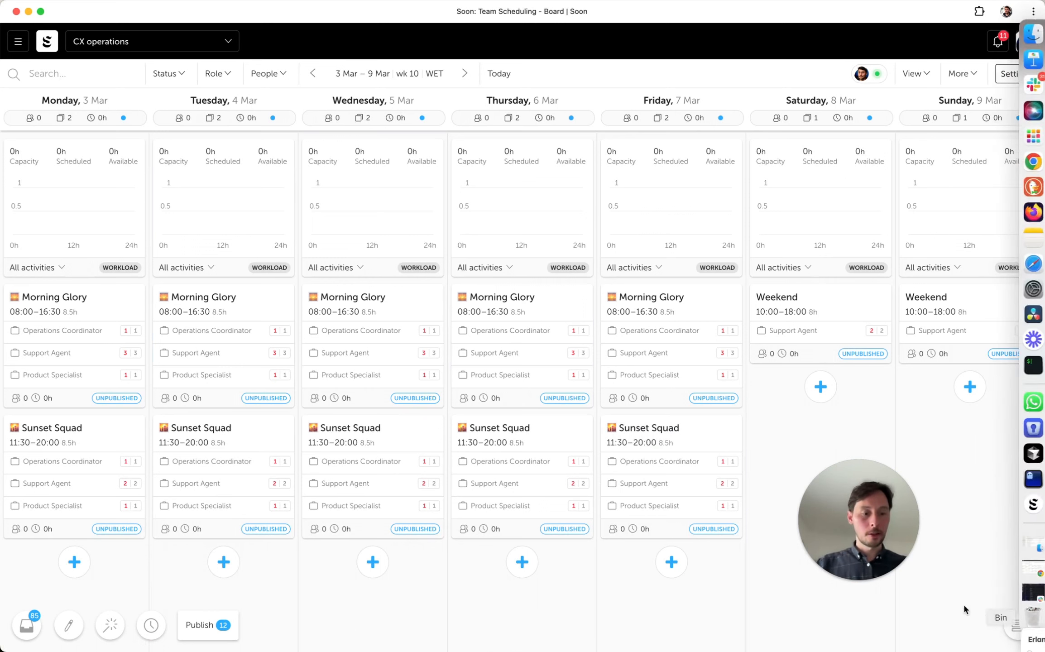
- Save the 3–9 March week as a week template named Base week
left_click(1016, 626)
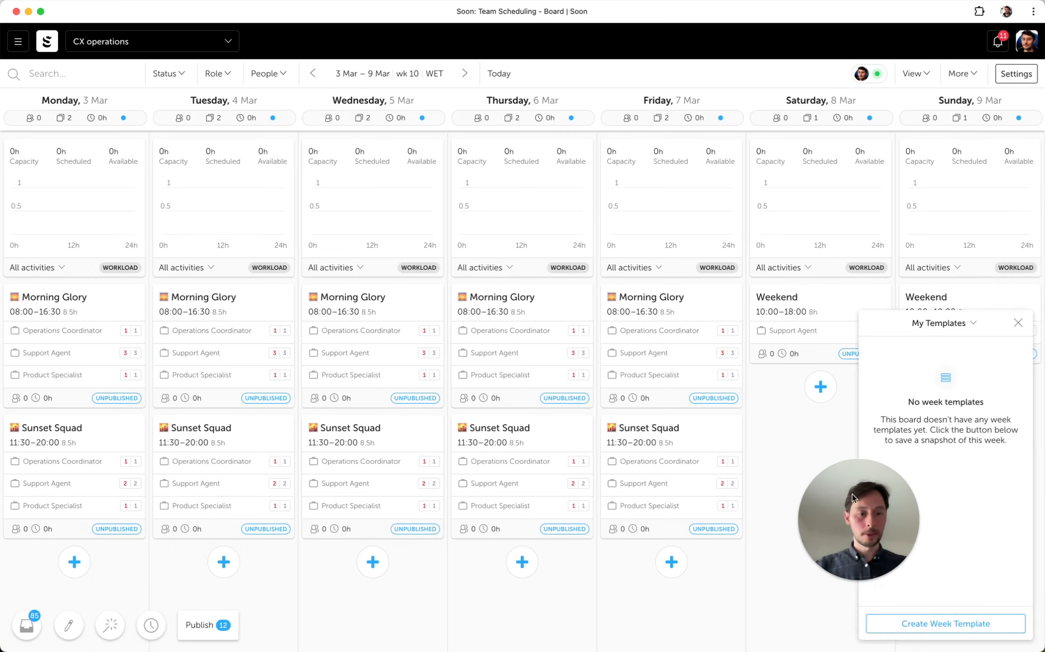
left_click(1018, 323)
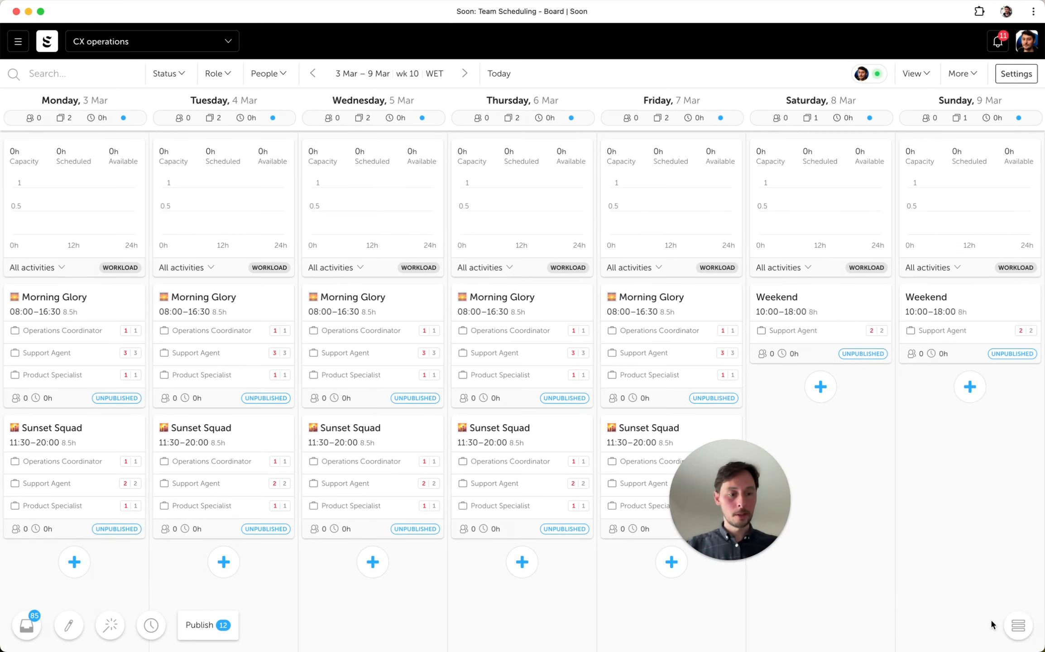
left_click(1016, 627)
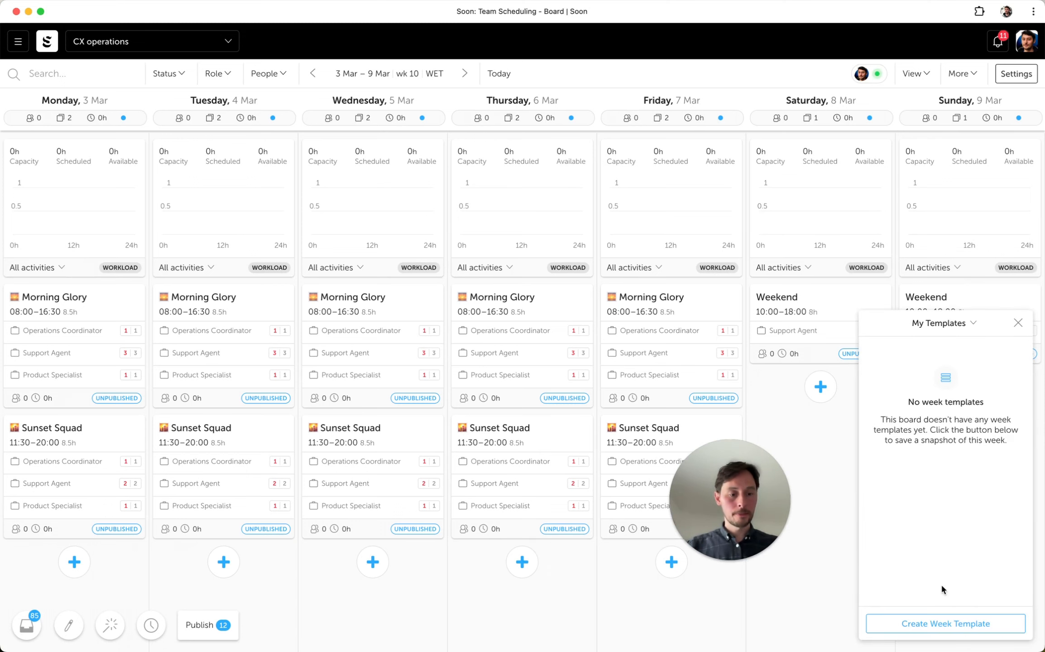
left_click(945, 623)
left_click(536, 349)
type("B")
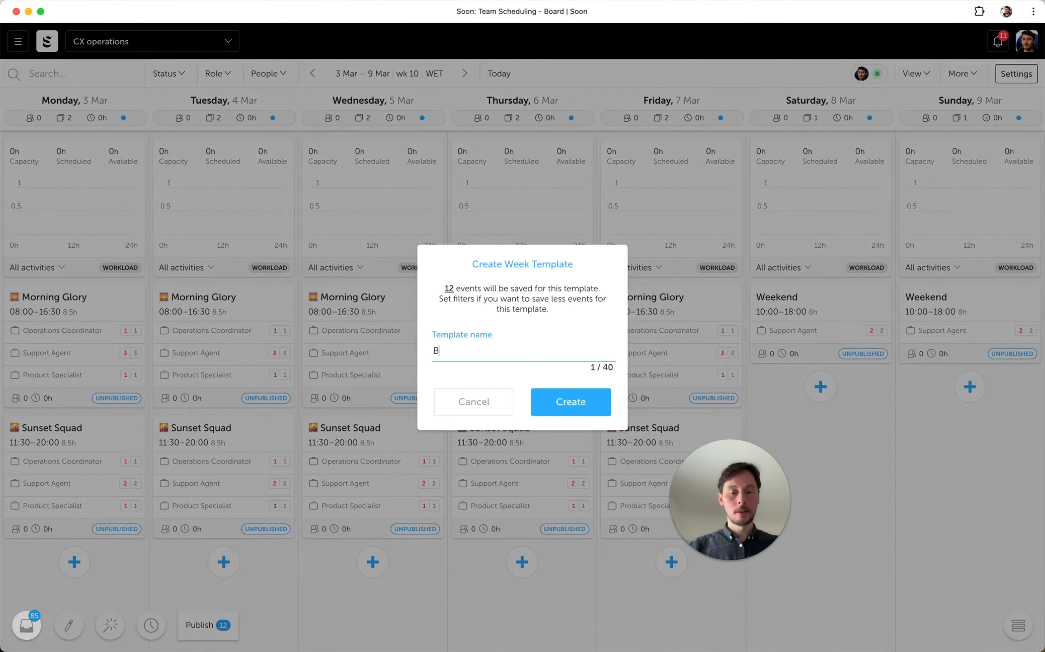
type("asic week")
key("Return")
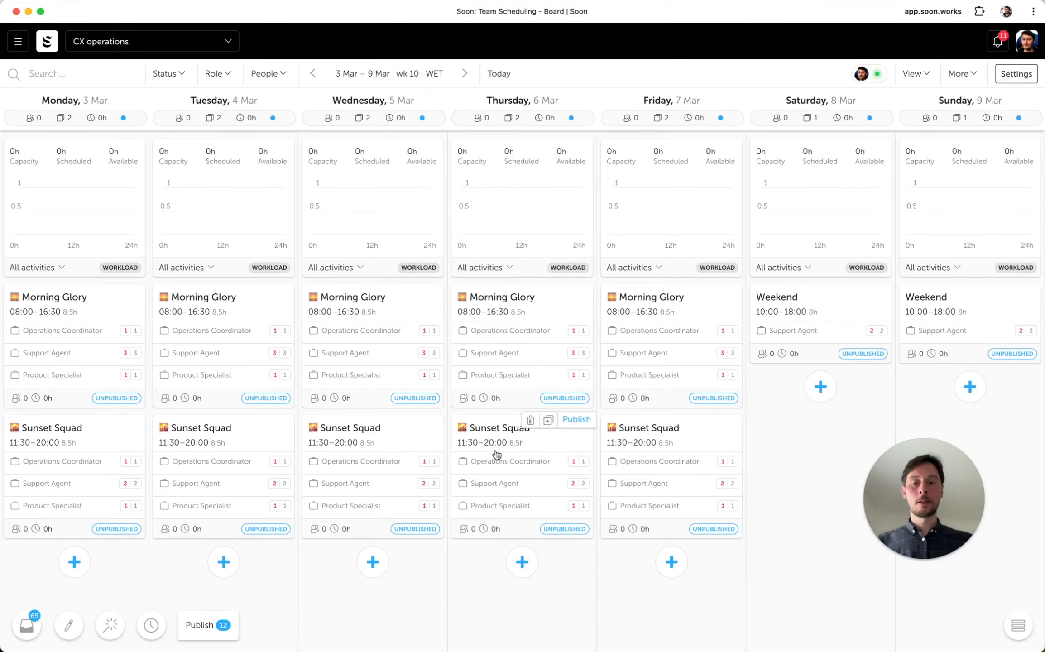
- Add a team member as Operations Coordinator to Wednesday's Morning Glory event and check the saved week templates
left_click(385, 376)
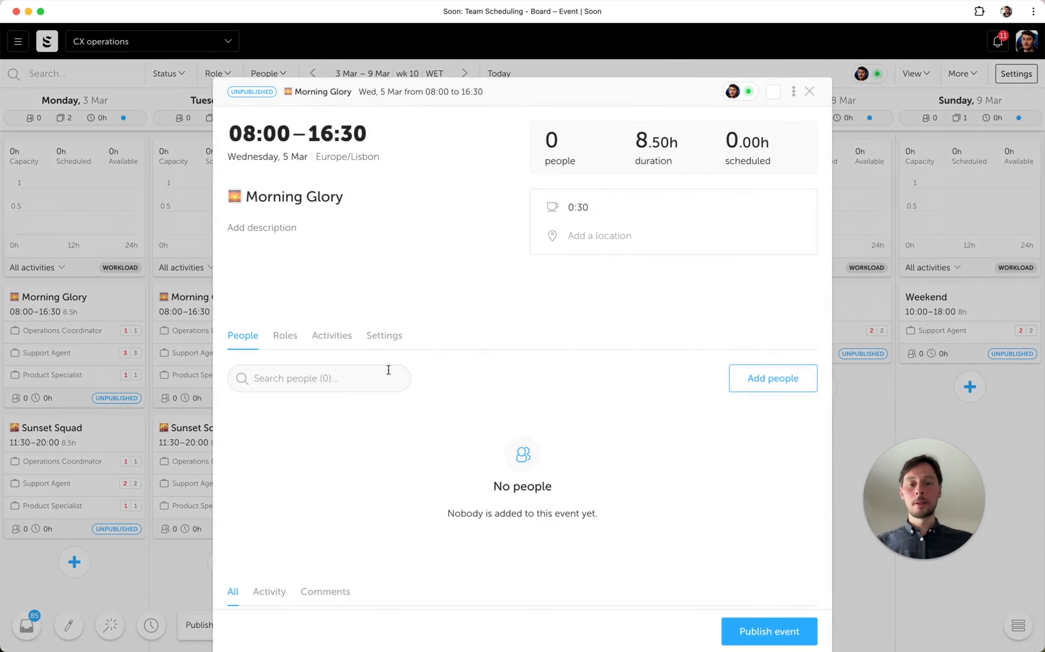
left_click(290, 340)
left_click(305, 376)
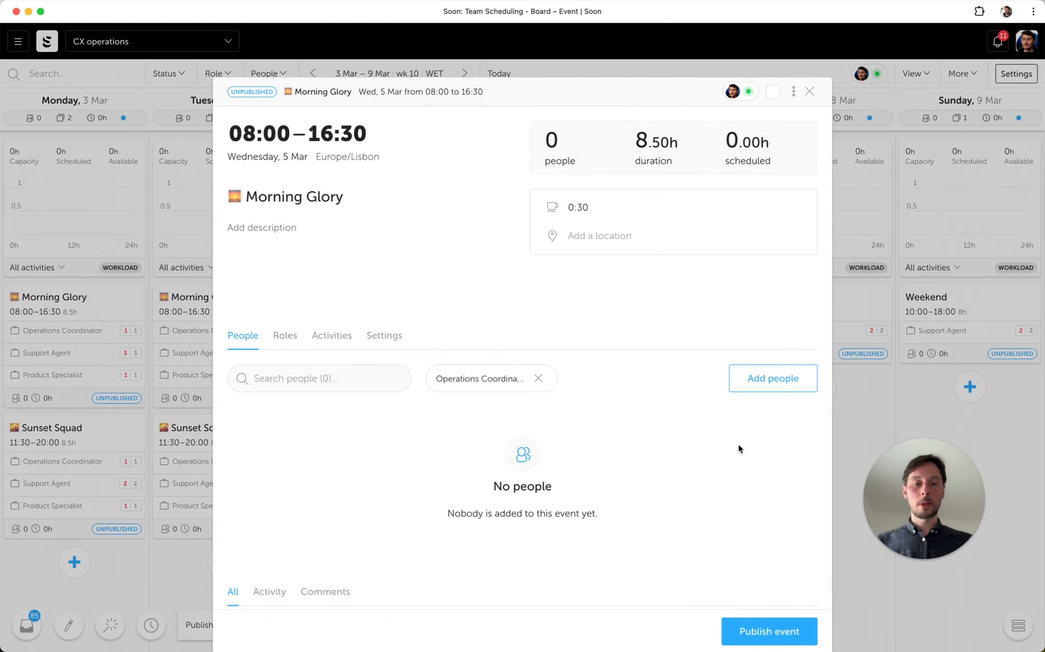
left_click(739, 376)
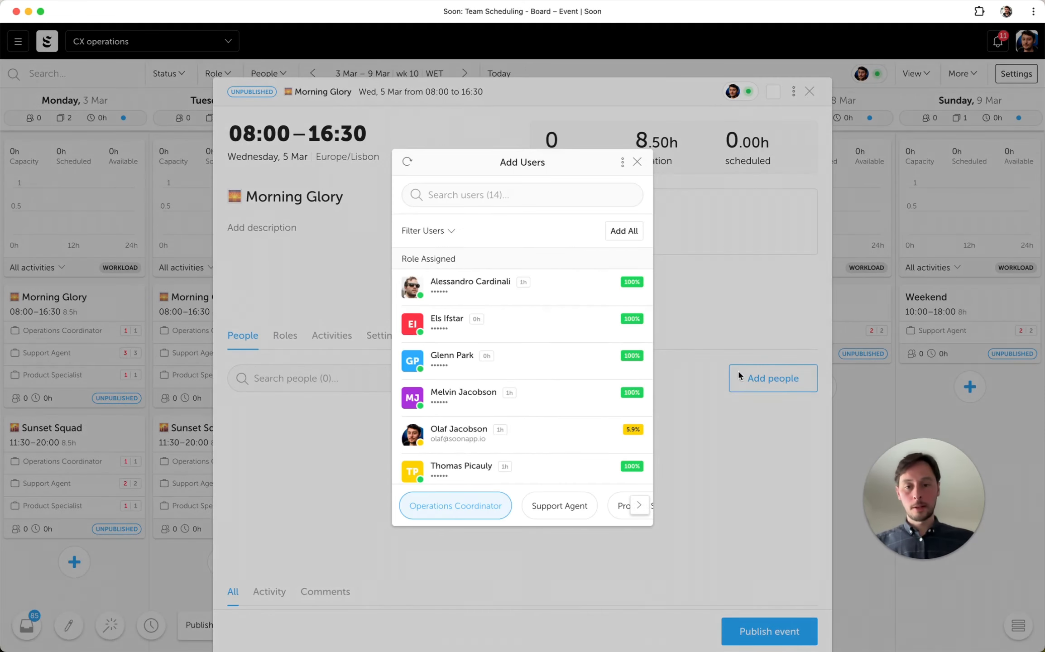
left_click(526, 300)
left_click(708, 278)
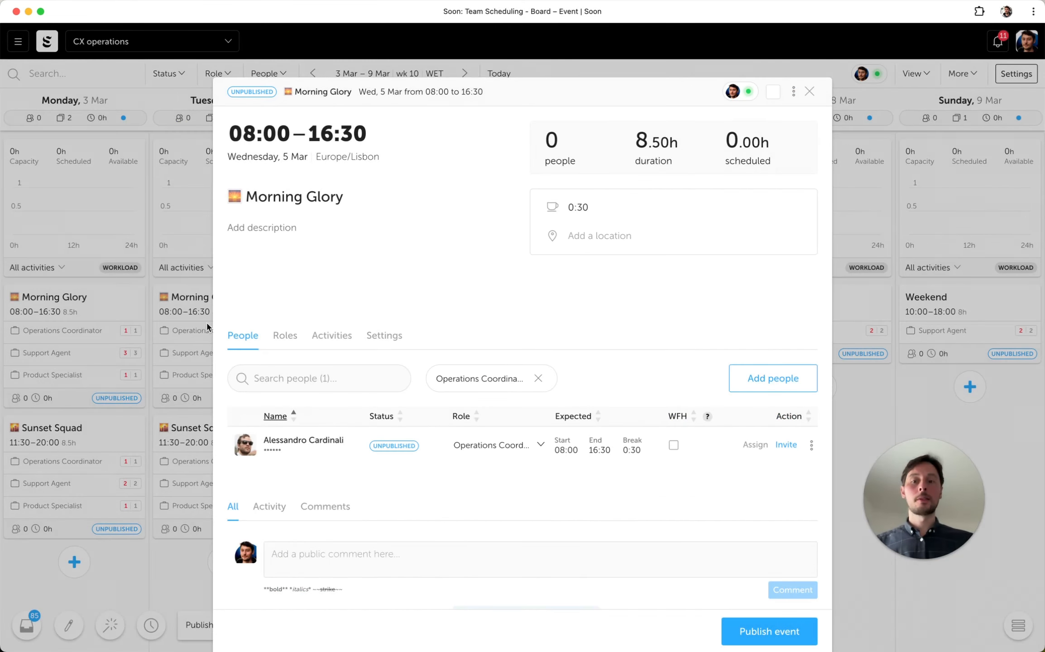
left_click(885, 409)
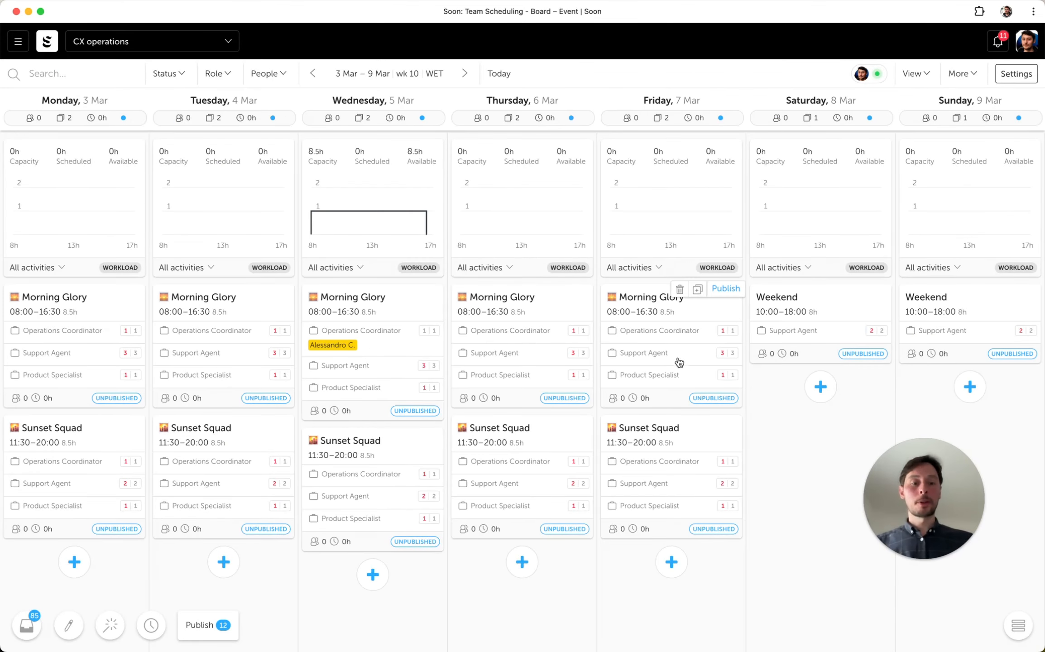
left_click(1008, 628)
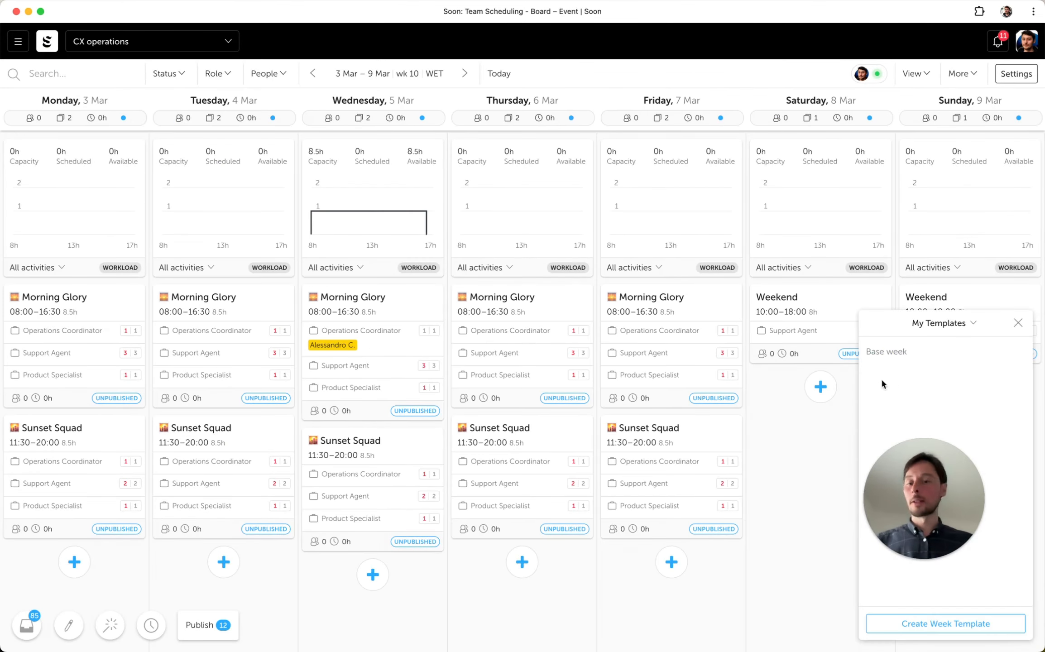
left_click(1018, 322)
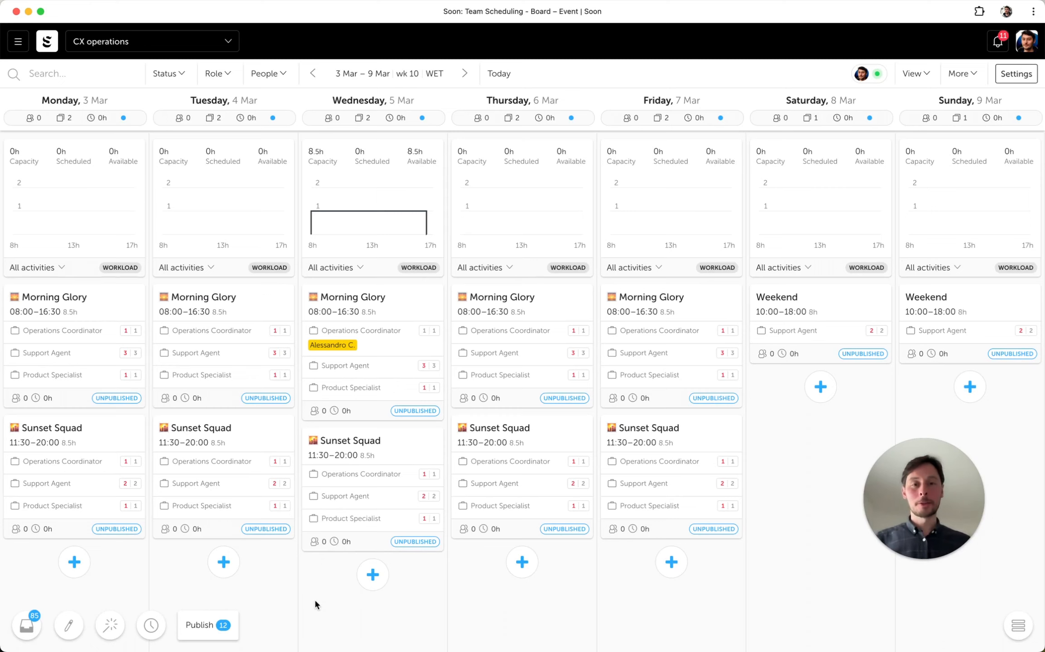
- Start Auto-Fill for 3–23 March with existing schedule locked, Maximize hours, all events and all people included, and proceed to the constraints
left_click(111, 635)
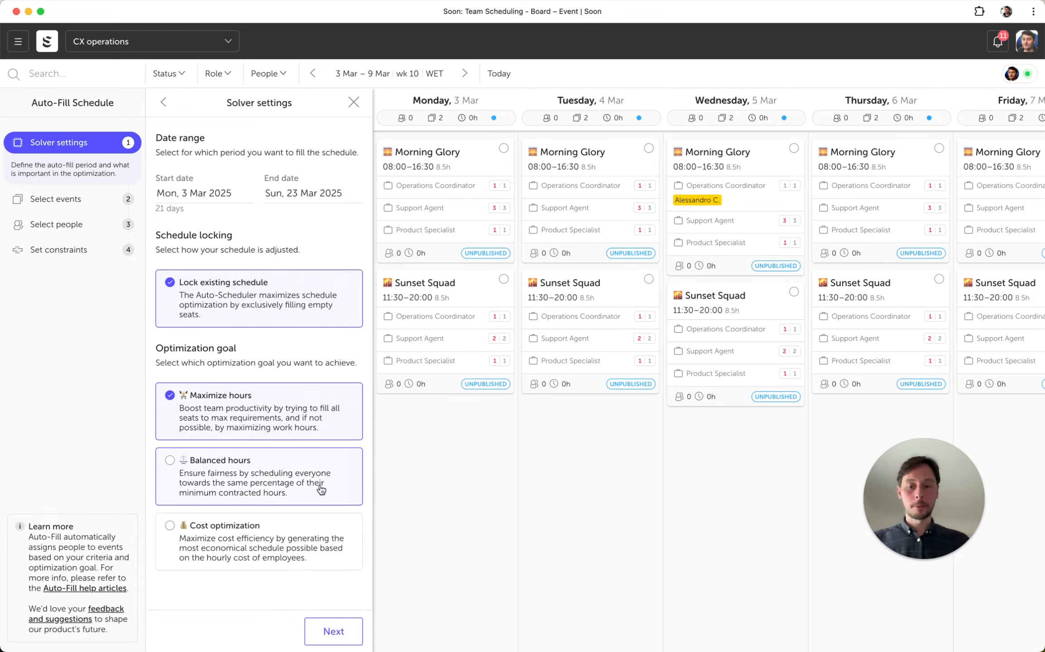
left_click(328, 633)
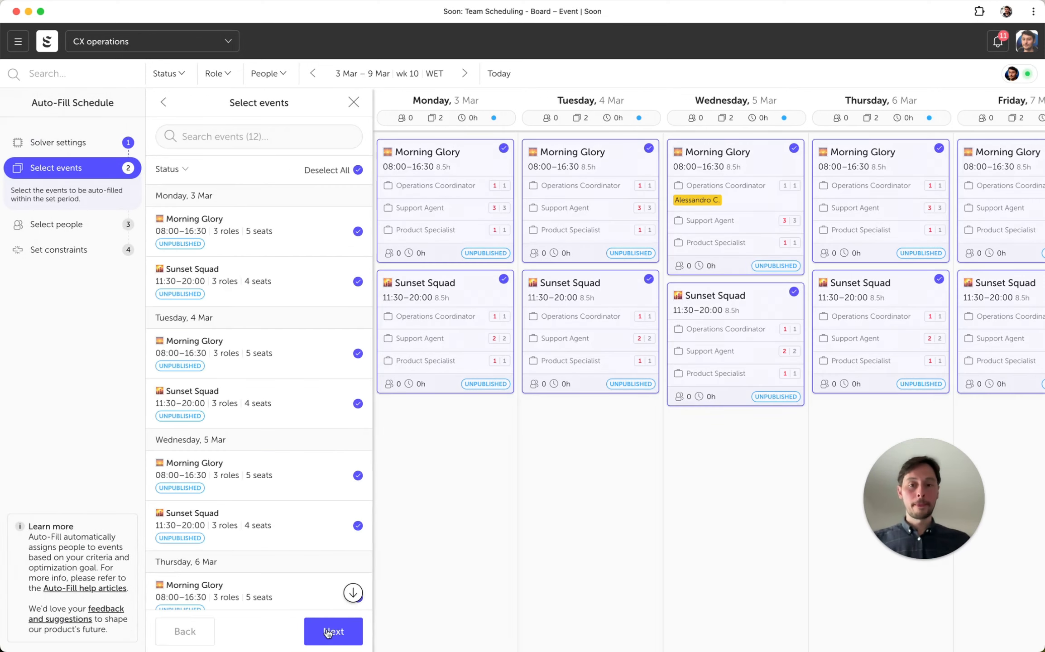
left_click(333, 632)
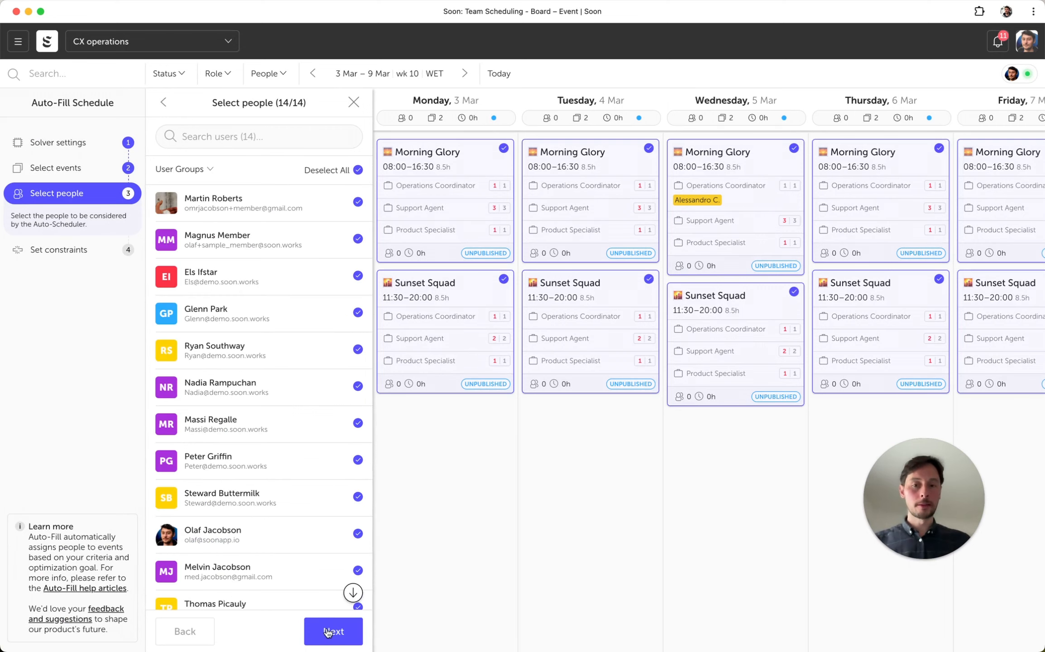
left_click(328, 631)
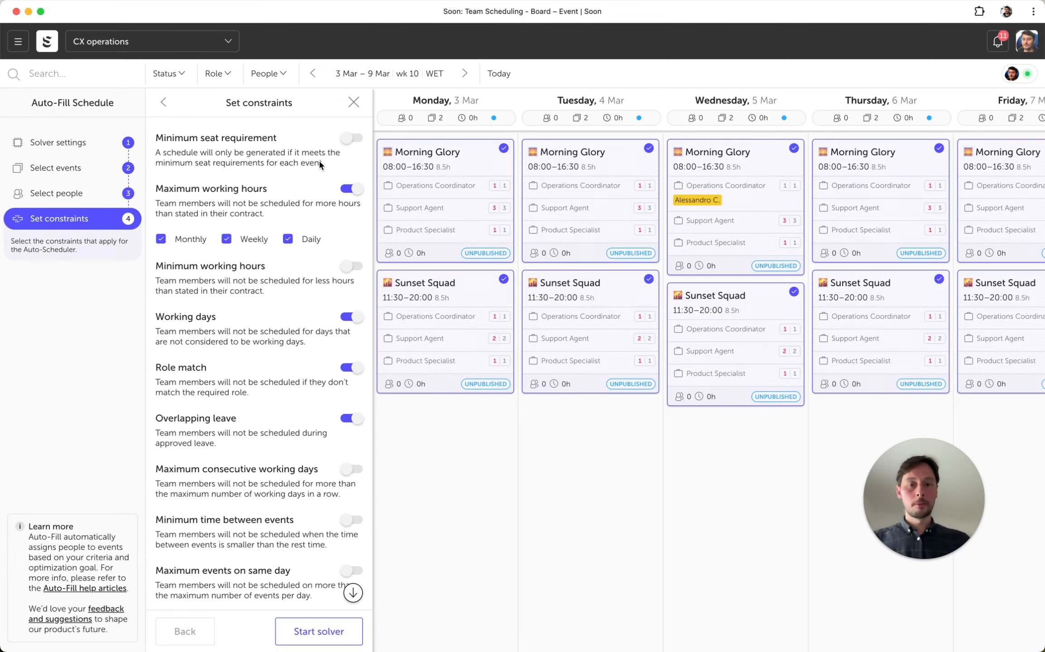
- Run the Auto-Fill solver with the current constraints and open the generated schedule for review
scroll(458, 205, "right", 10)
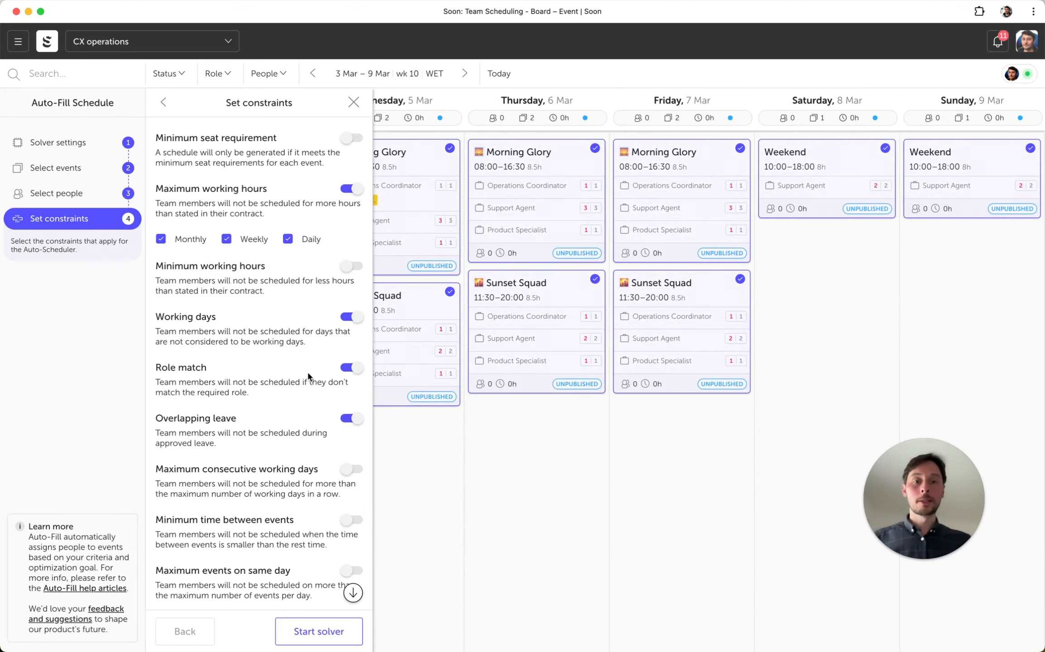
scroll(472, 342, "left", 10)
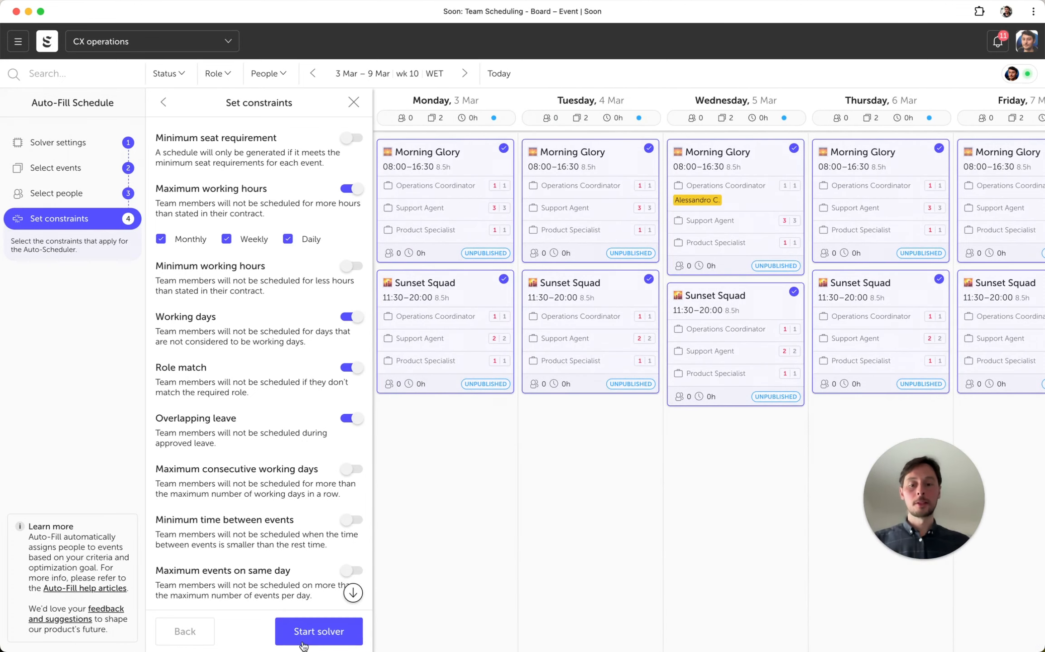
left_click(295, 634)
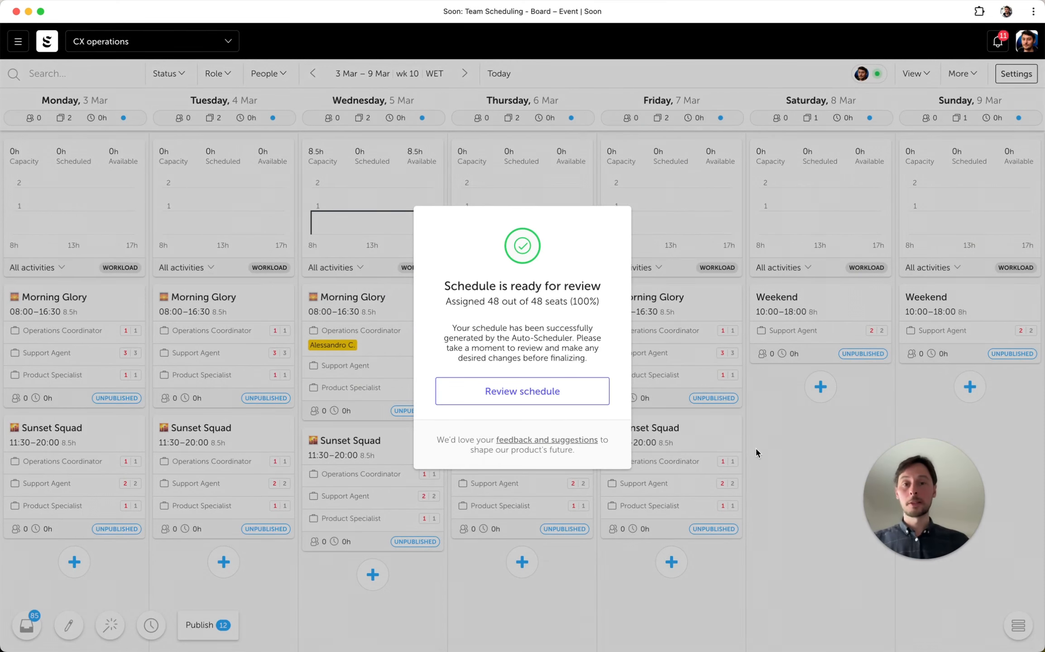
left_click(534, 390)
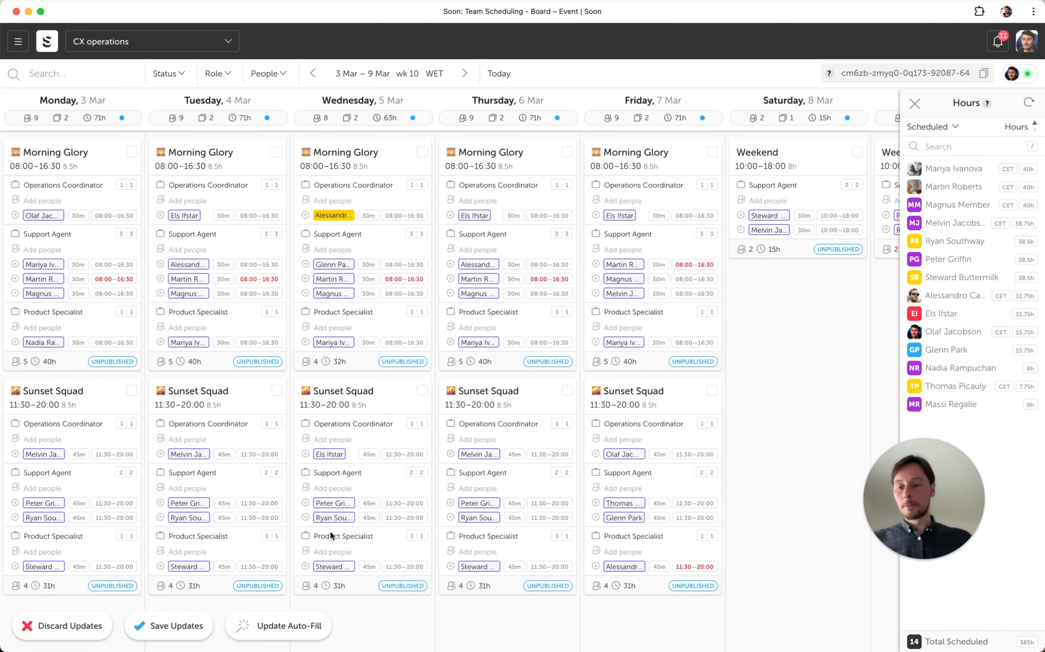
- Replace the Operations Coordinator in Monday 3 March's Sunset Squad event with another team member who has that role
left_click(15, 454)
left_click(44, 440)
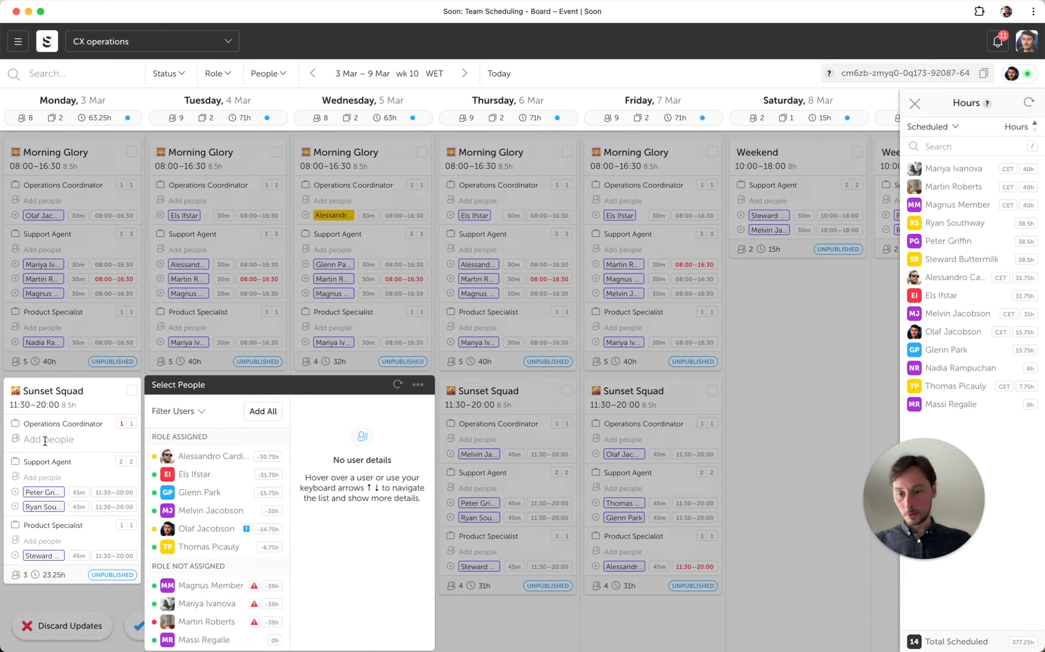
left_click(235, 473)
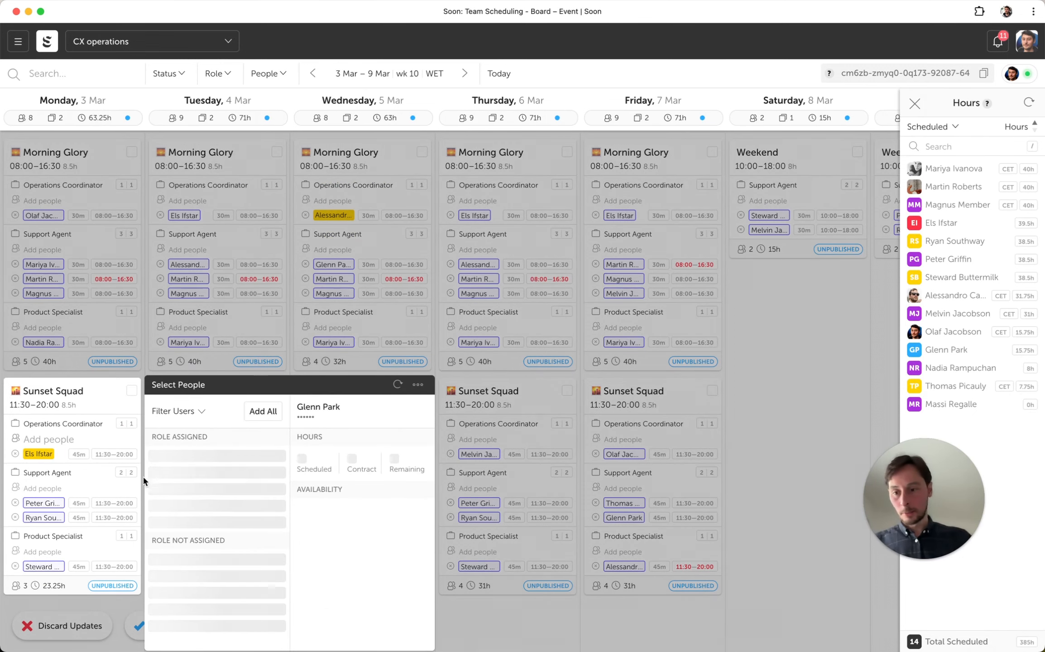
left_click(100, 608)
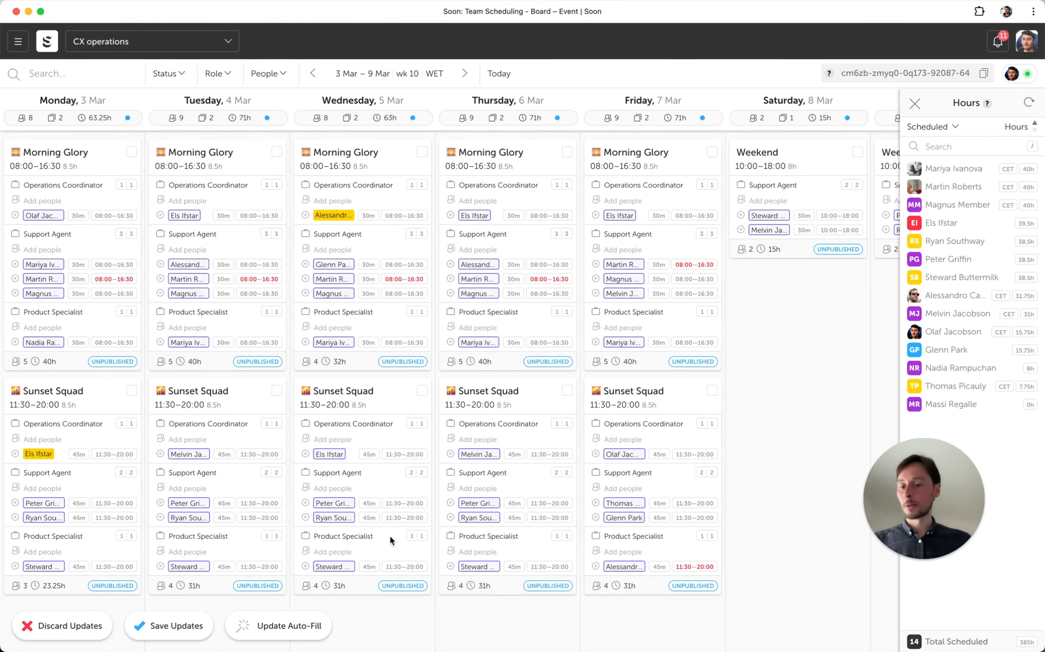
- Save the reviewed Auto-Fill updates, dismiss the hours overview, and go to the week of 10–16 March
left_click(153, 630)
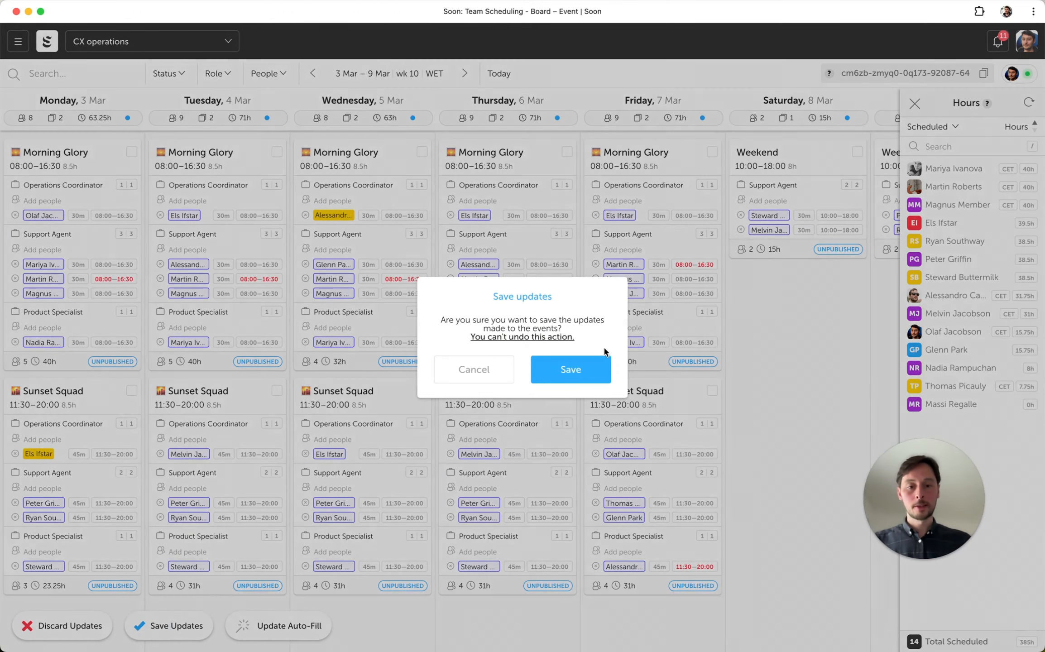
left_click(596, 364)
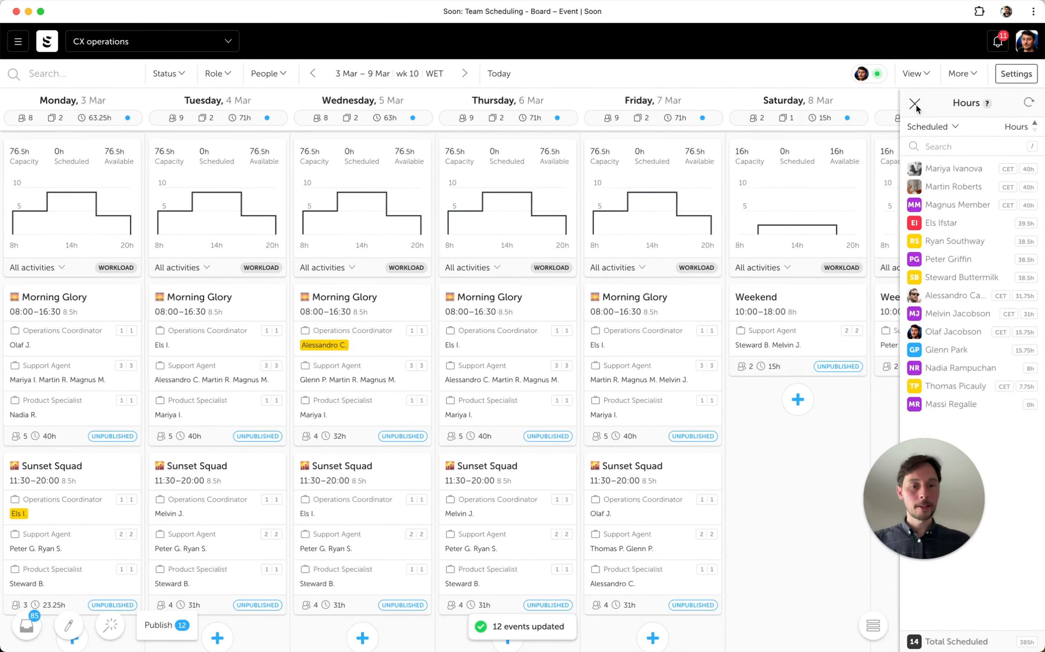
left_click(914, 104)
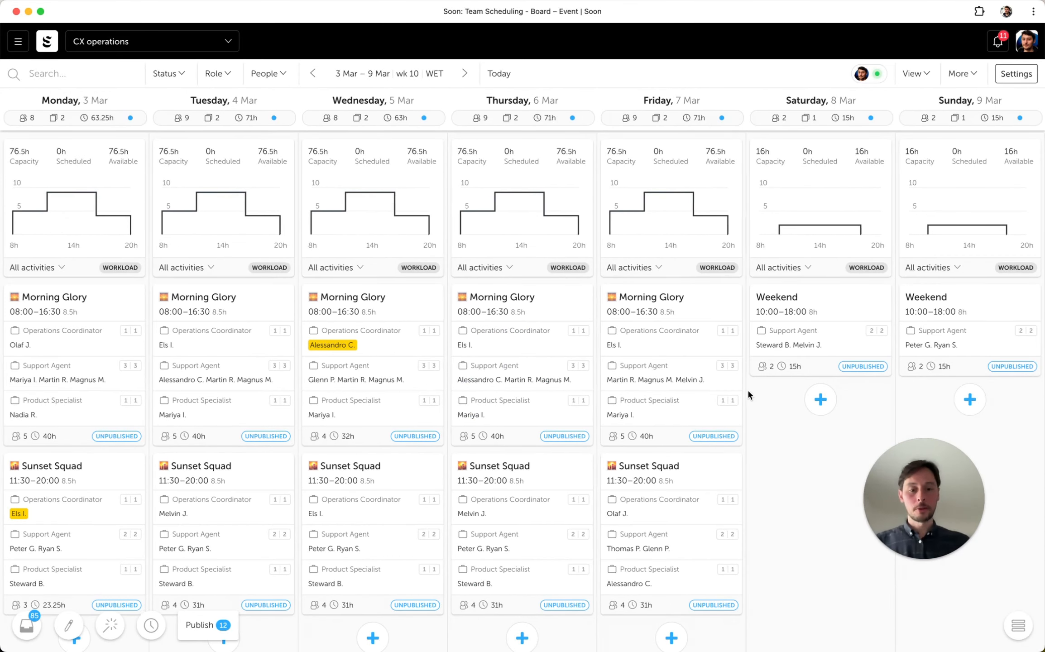
left_click(467, 73)
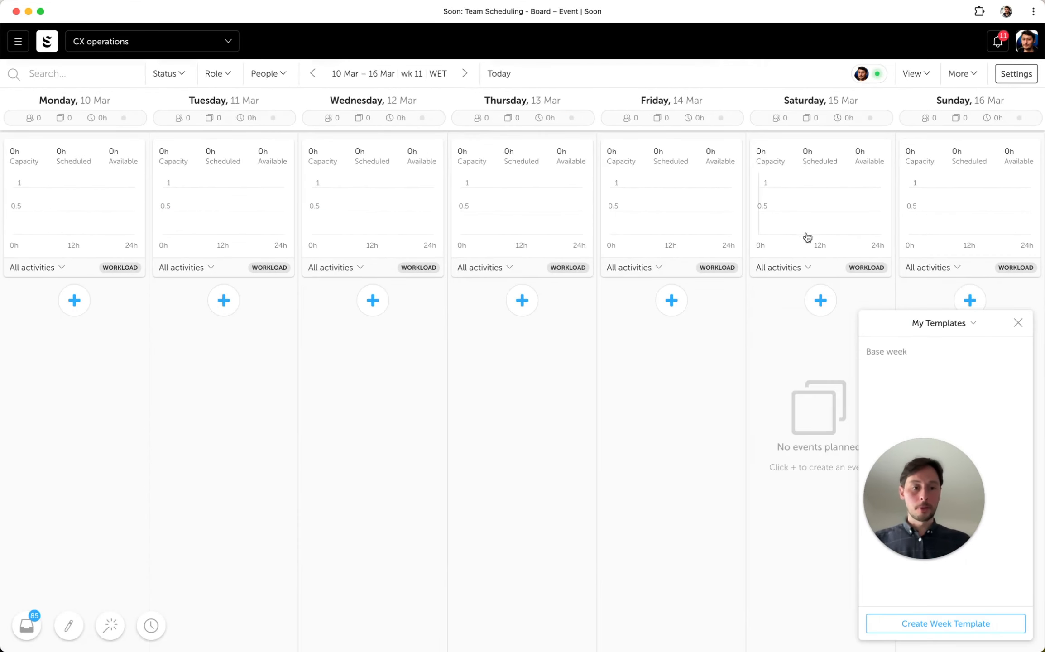
- Start a Monday 10 March event from the Morning Glory template and assign a team member as Operations Coordinator
left_click(74, 302)
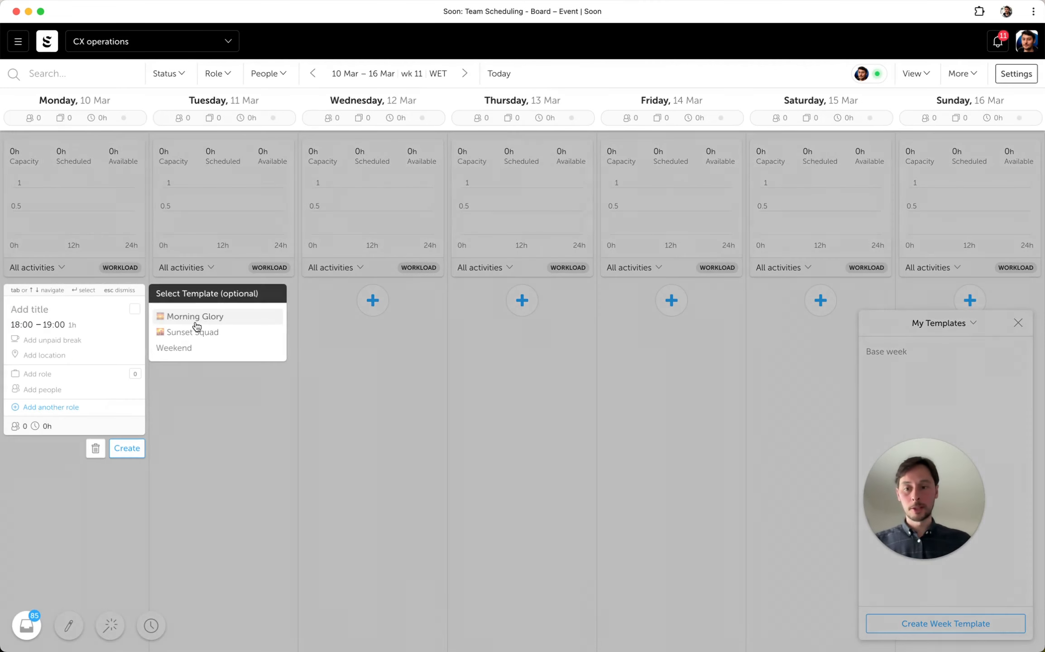
left_click(177, 327)
left_click(70, 391)
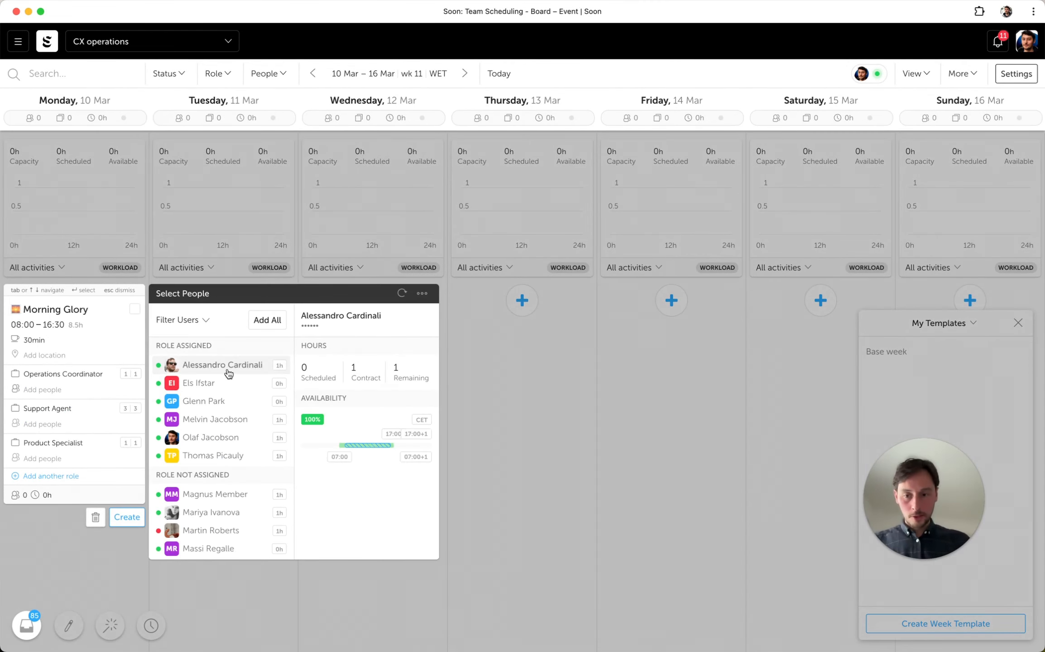
left_click(222, 364)
- Assign three team members to the Support Agent seats of Monday's new Morning Glory event
left_click(46, 441)
left_click(46, 441)
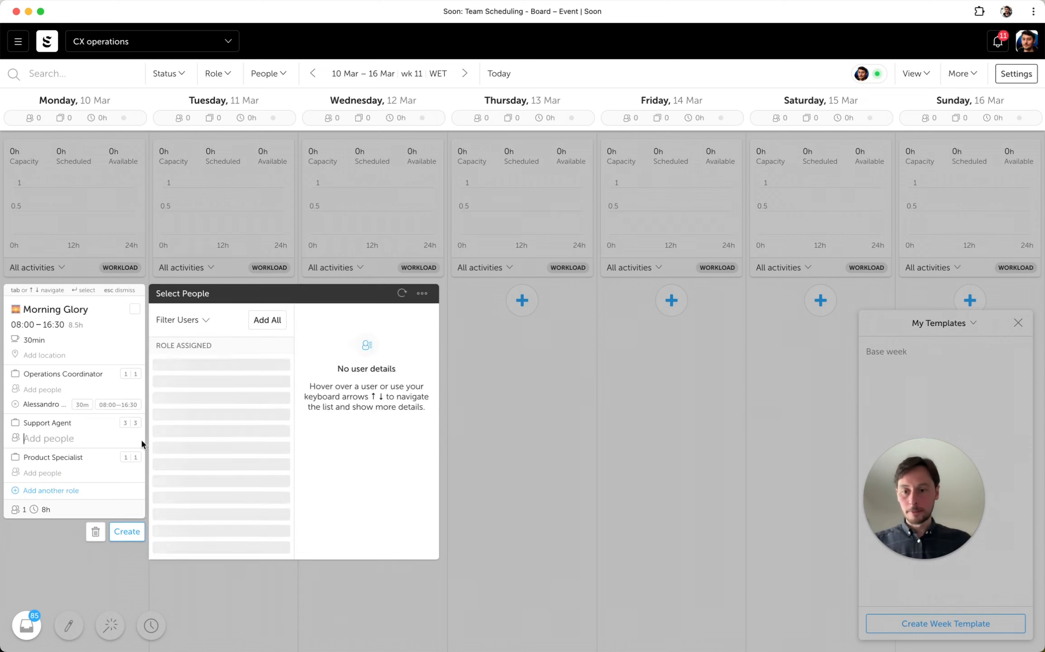
left_click(216, 365)
left_click(216, 365)
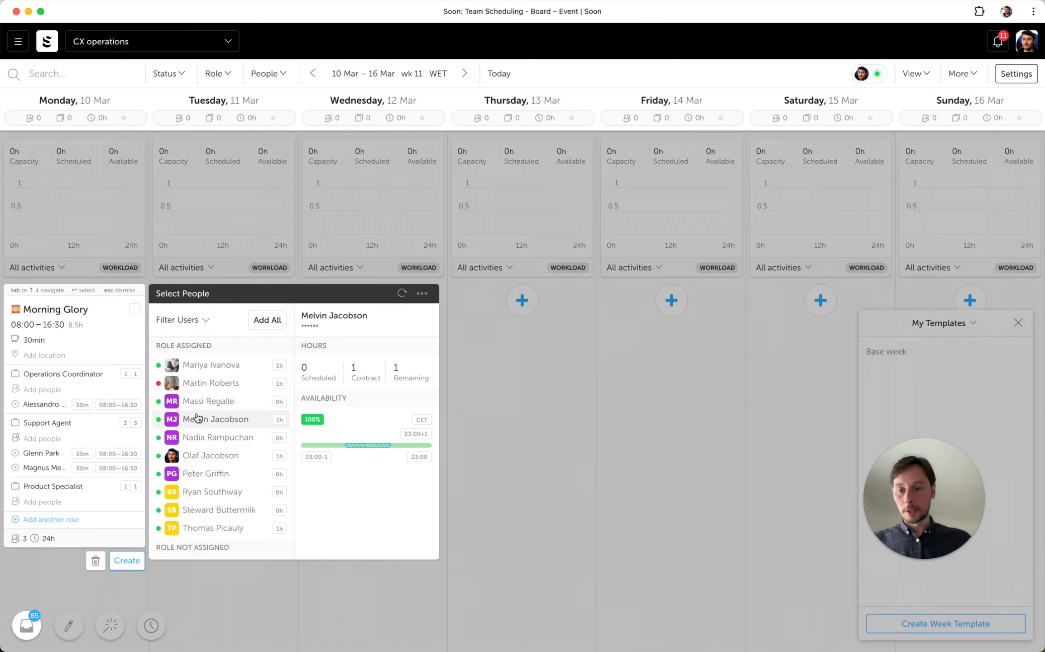
left_click(212, 419)
- Assign a team member as Product Specialist and create Monday's Morning Glory event
left_click(43, 516)
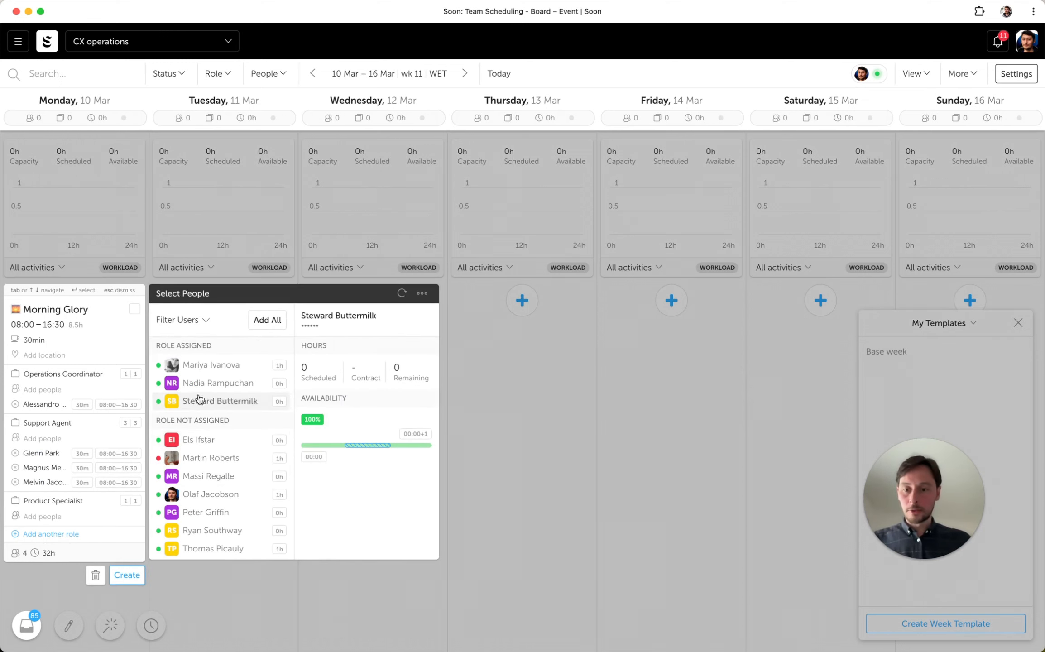
left_click(217, 383)
left_click(449, 474)
left_click(126, 589)
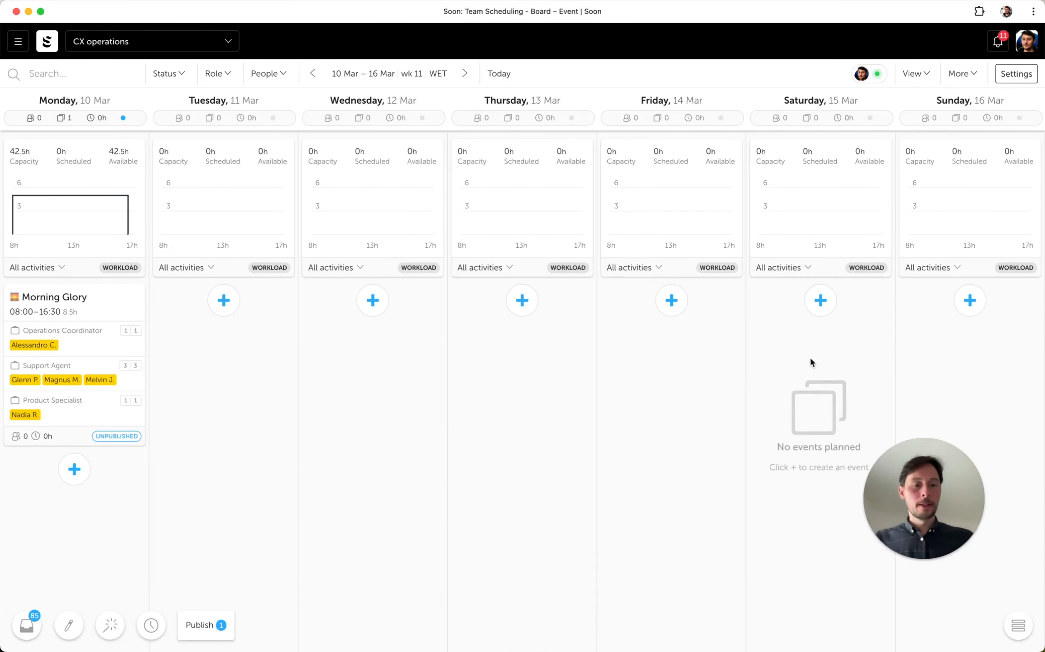
- Apply the Base week template to 10–16 March and delete Monday's manually staffed Morning Glory event
left_click(1017, 628)
left_click(933, 362)
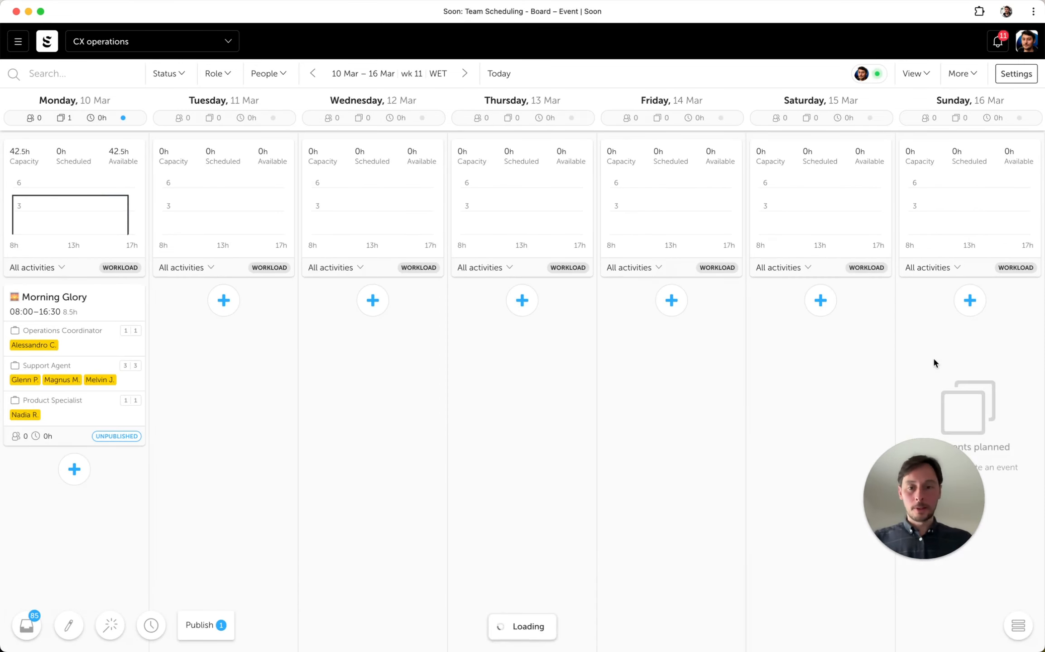
mouse_move(120, 301)
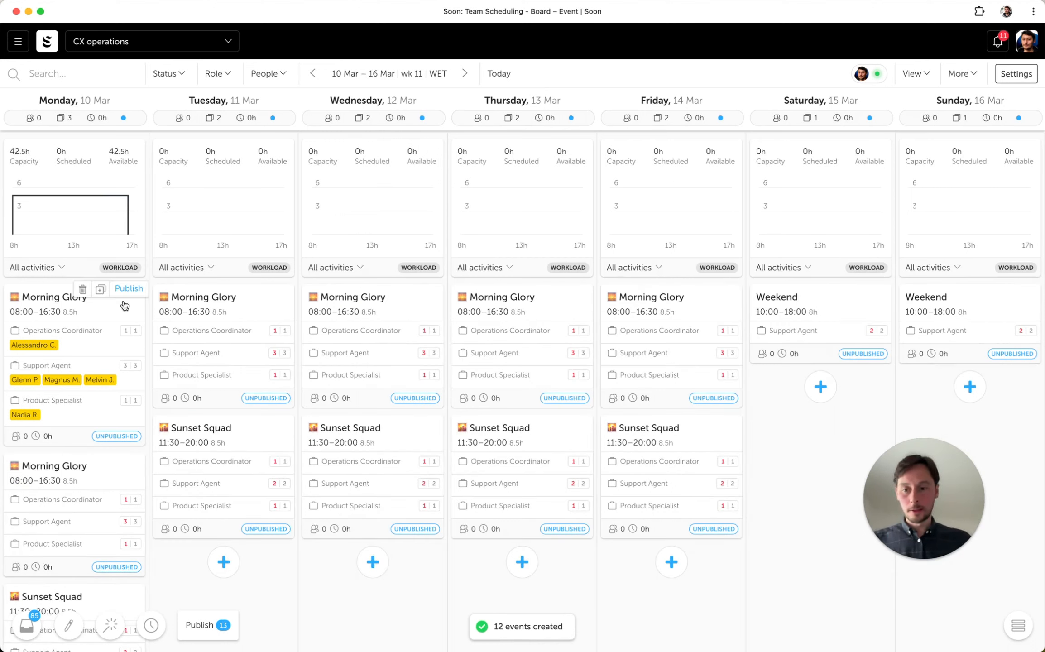
left_click(80, 291)
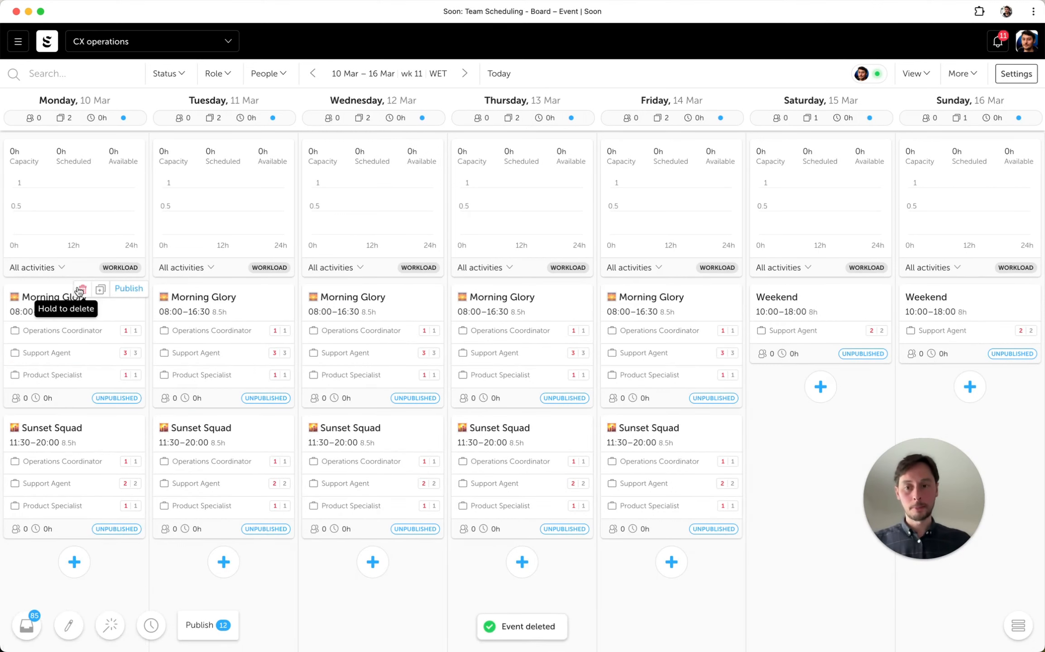
- In bulk editing, assign one Operations Coordinator and three Support Agents to Tuesday 11 March's Morning Glory event
left_click(72, 627)
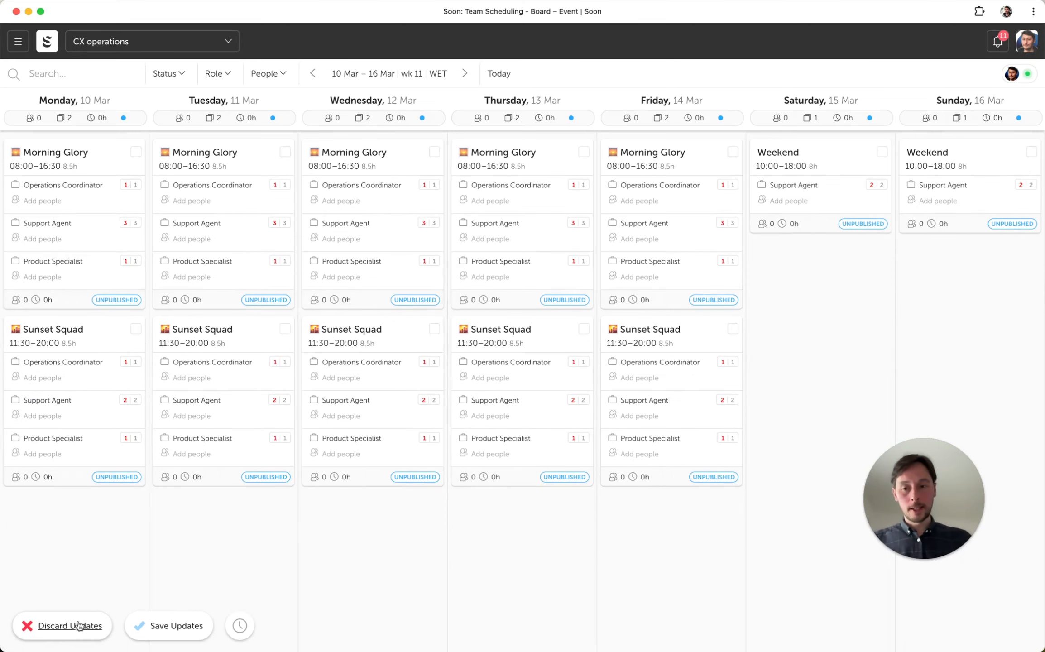
left_click(186, 201)
left_click(330, 221)
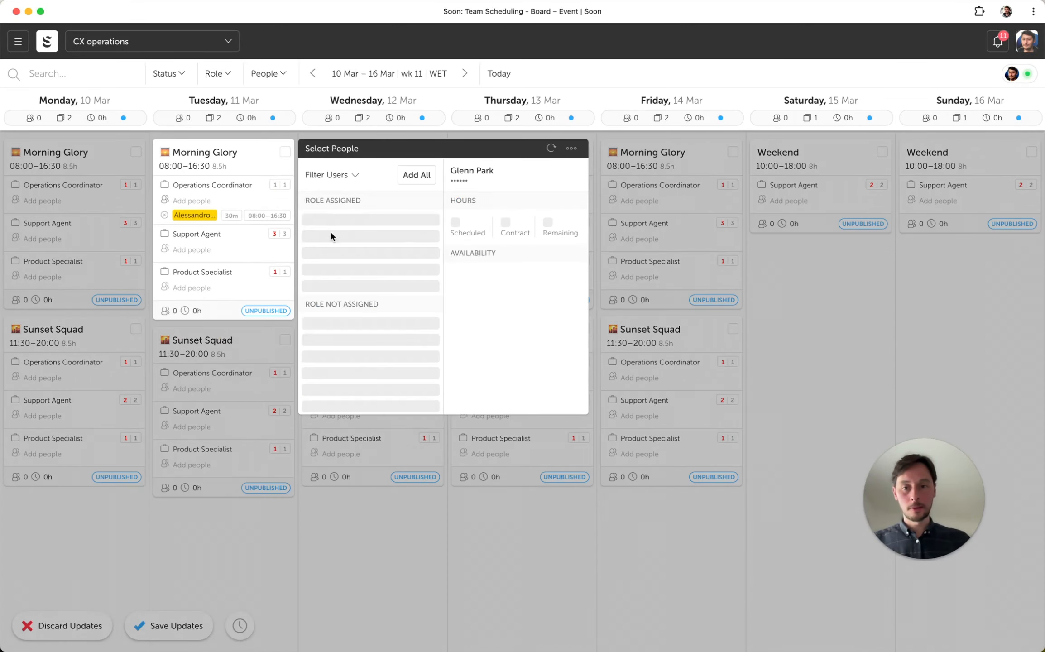
left_click(238, 256)
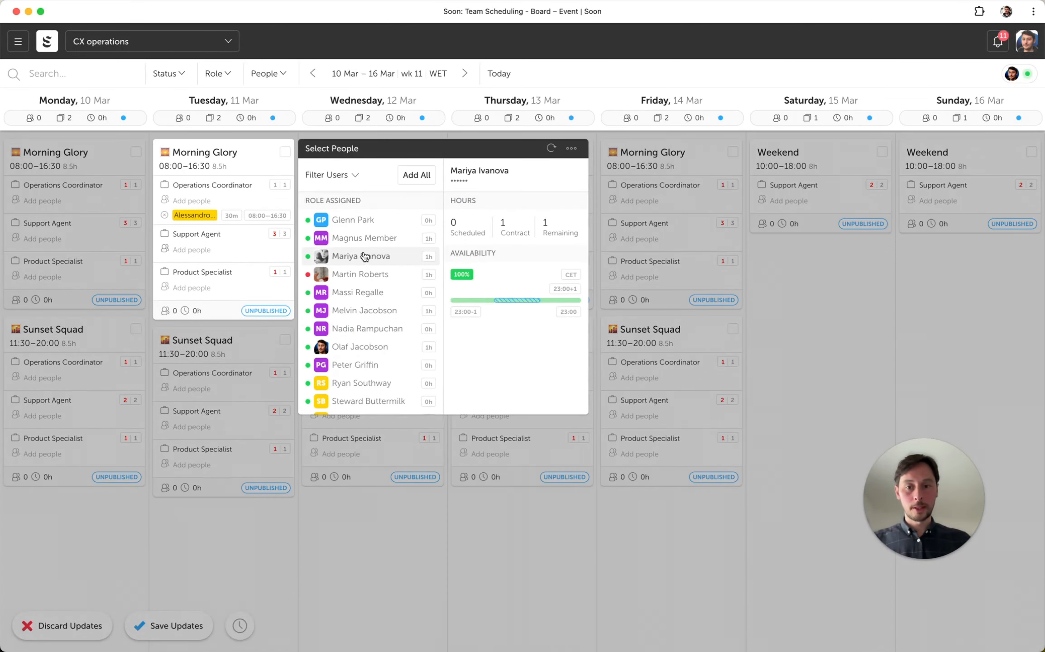
left_click(361, 256)
left_click(364, 310)
left_click(351, 331)
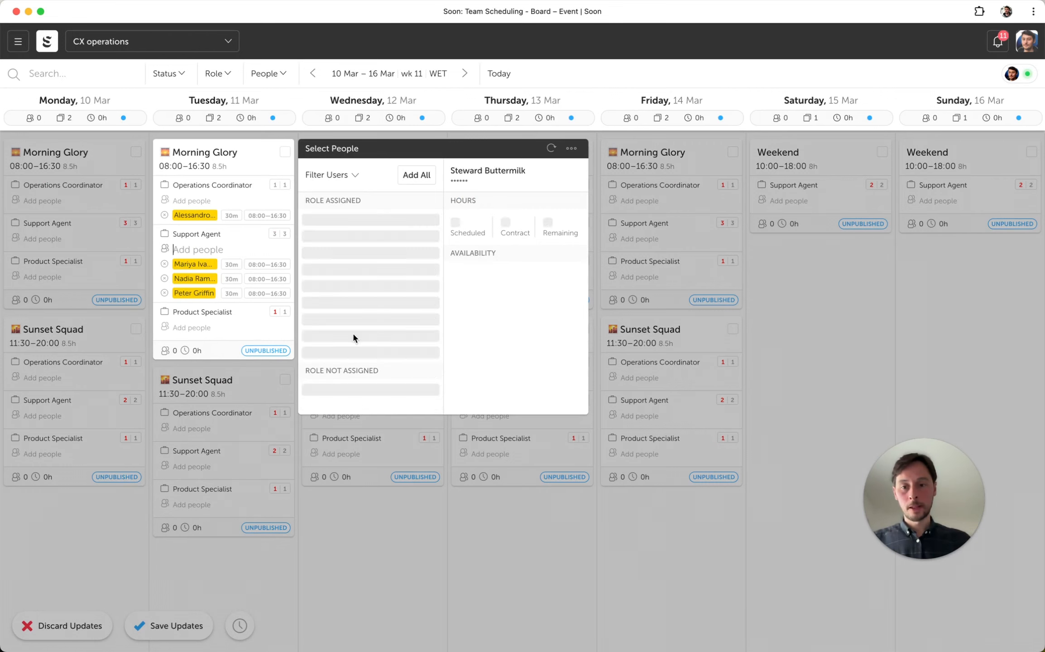
- Assign two team members as Support Agents to Monday 10 March's Morning Glory event
left_click(63, 279)
left_click(49, 238)
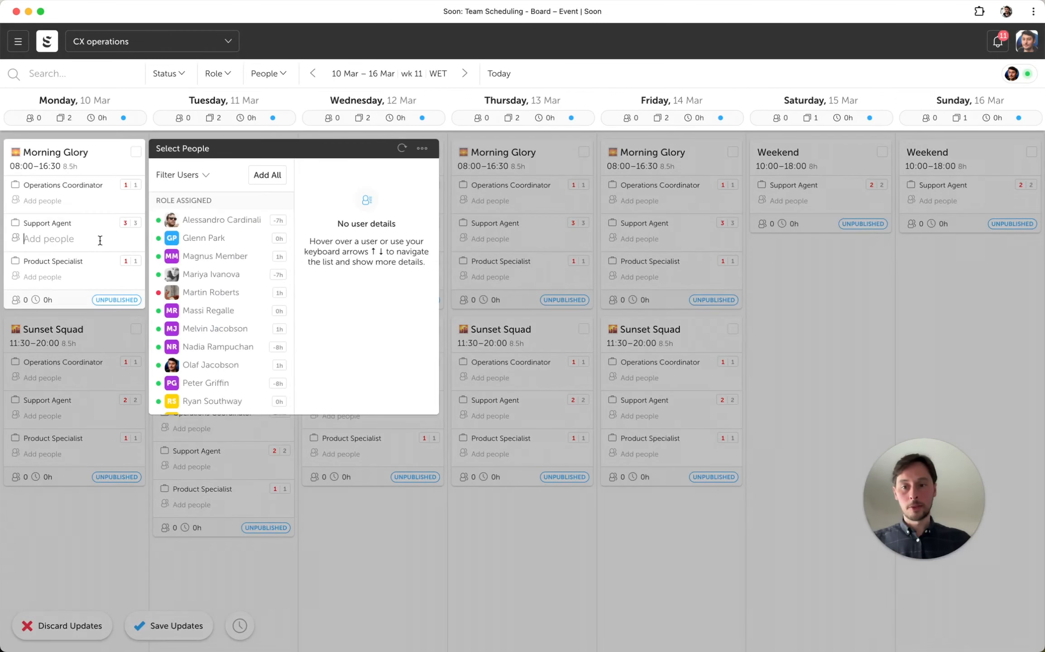
left_click(245, 255)
left_click(245, 309)
left_click(549, 352)
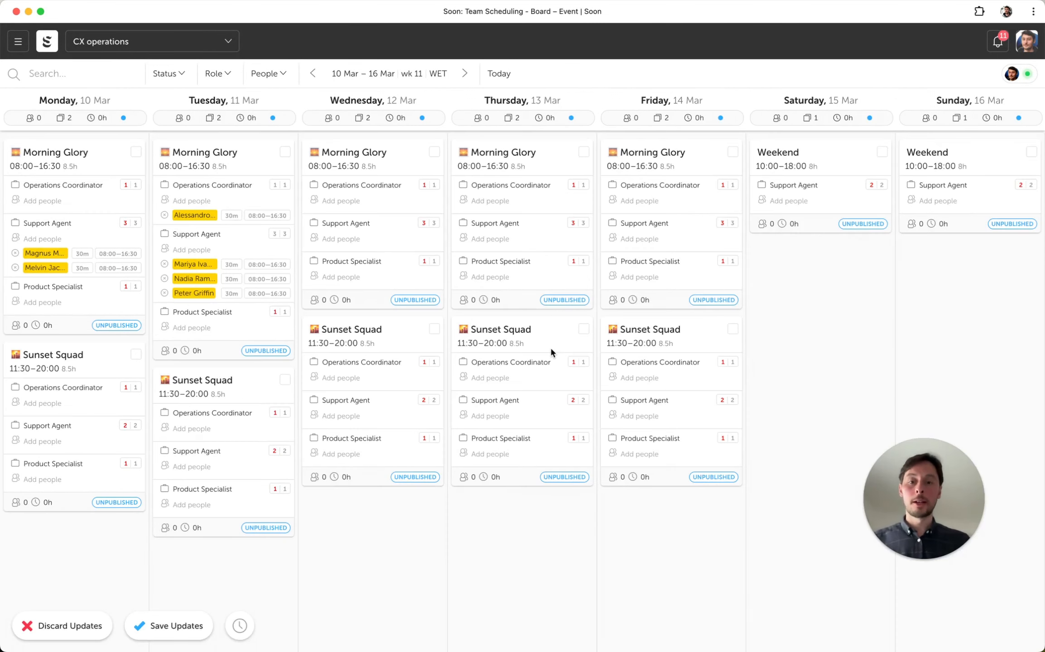